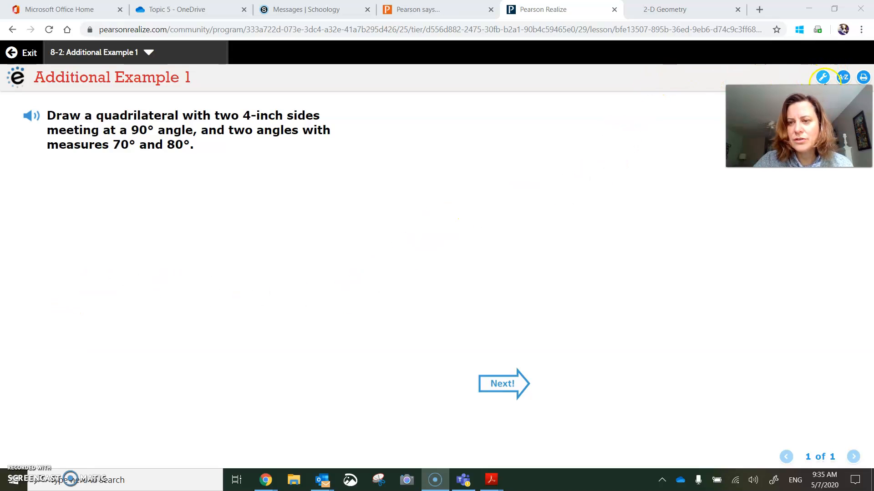
Open the Building Figures activity of the 2-D Geometry math tool and close the duplicate 2-D Geometry page
{"action": "left_click", "coordinate": [824, 77]}
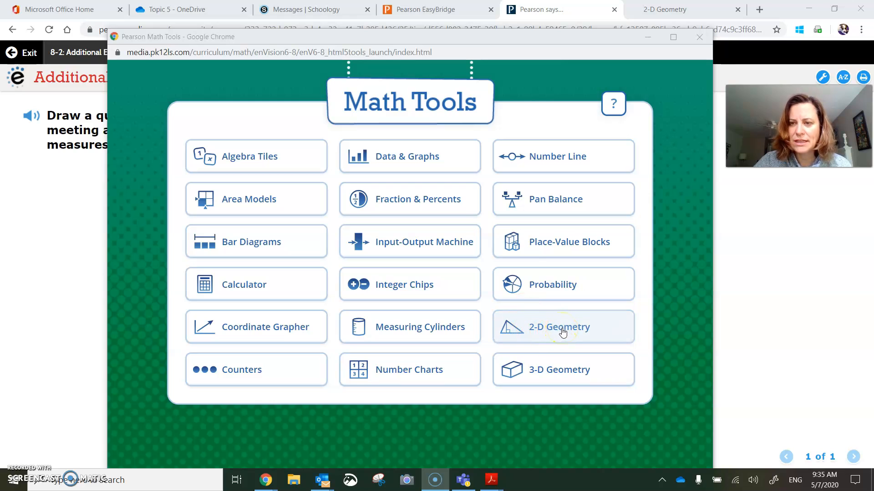
{"action": "left_click", "coordinate": [562, 332]}
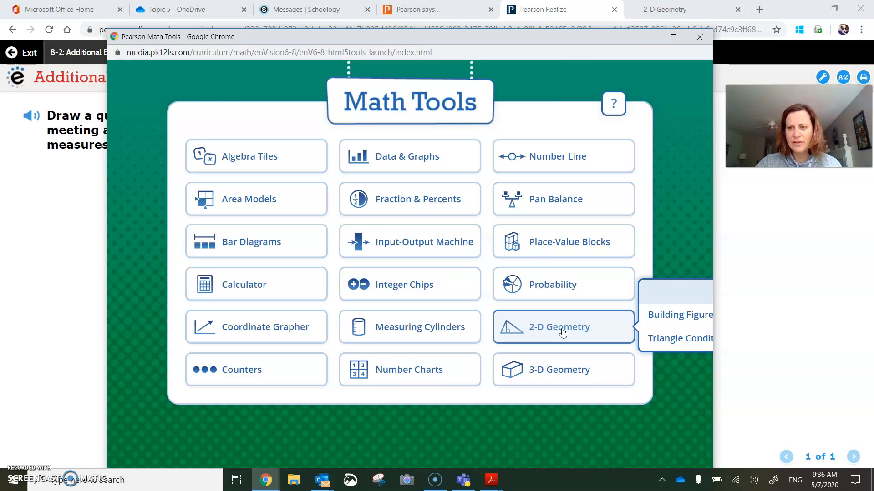
{"action": "left_click", "coordinate": [676, 325]}
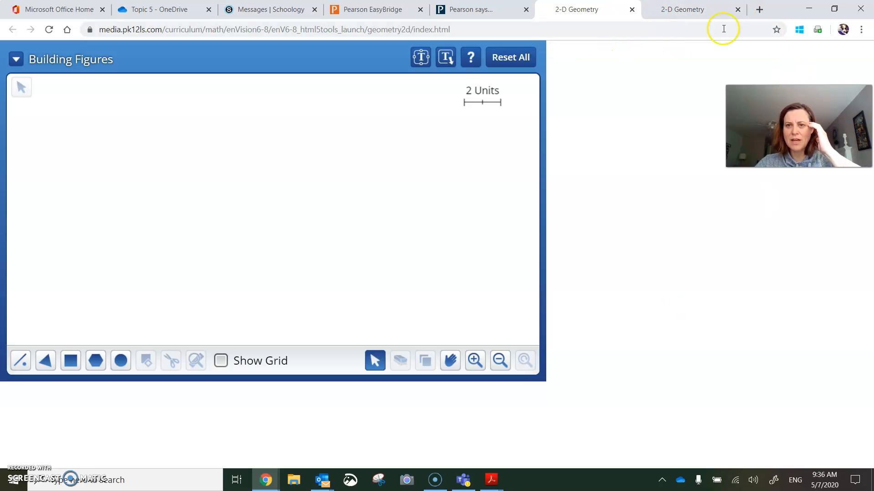
{"action": "left_click", "coordinate": [737, 9]}
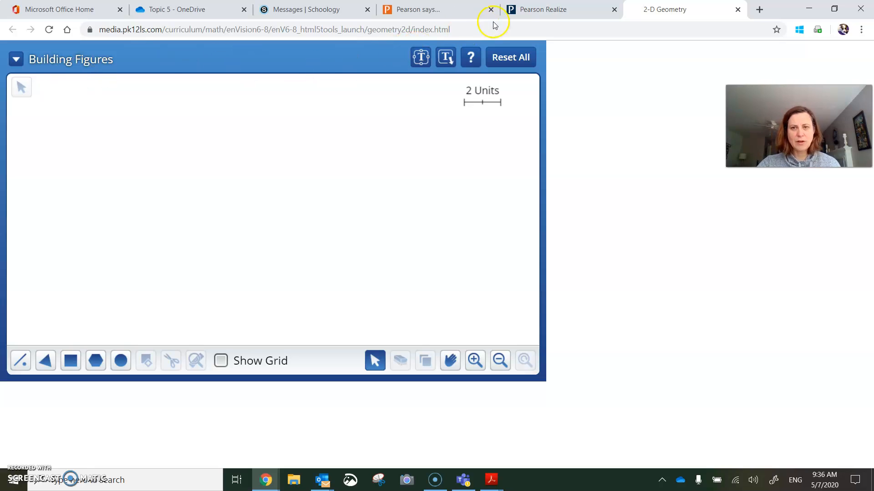
Recheck the quadrilateral problem, and show the Building Figures grid at a scale of 1 unit per square
{"action": "left_click", "coordinate": [539, 10]}
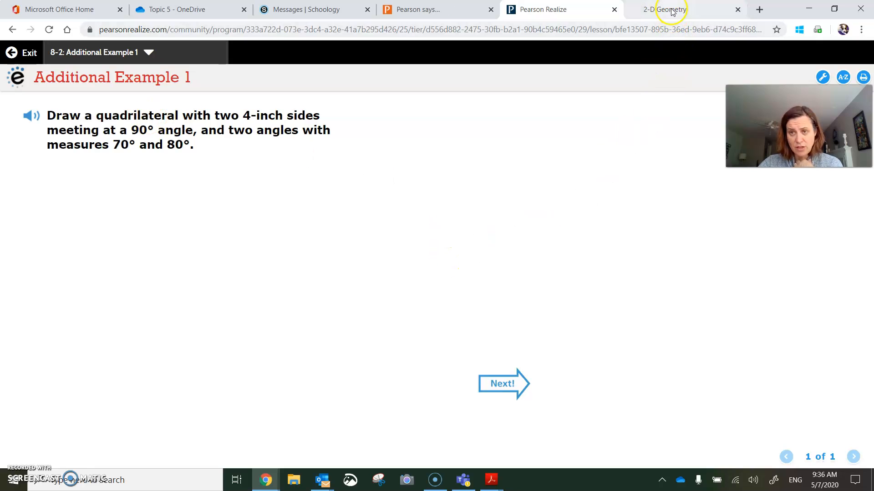
{"action": "left_click", "coordinate": [654, 8]}
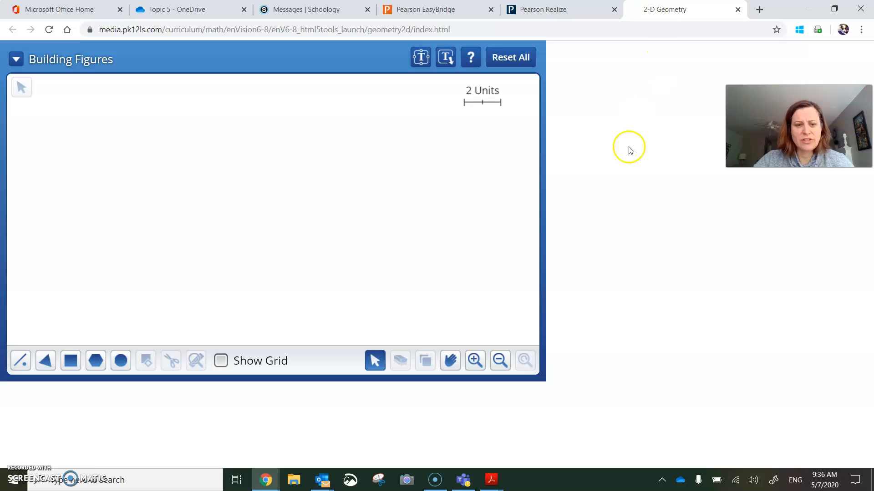
{"action": "left_click", "coordinate": [222, 364]}
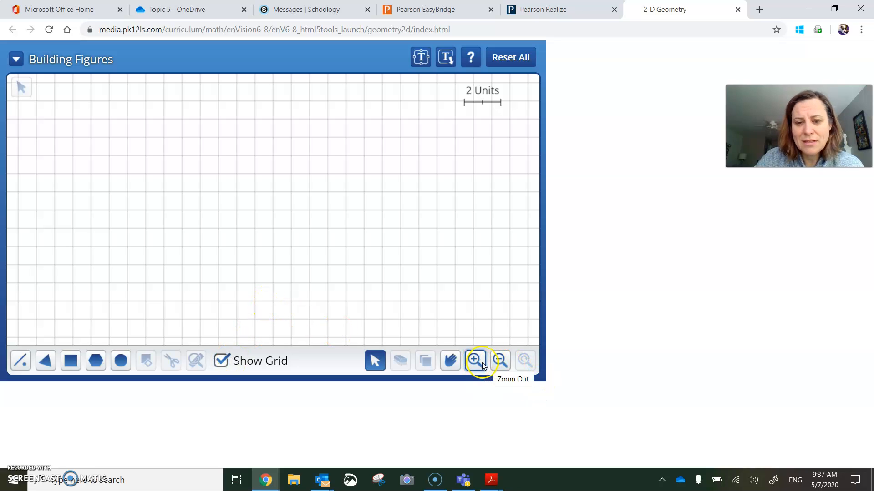
{"action": "left_click", "coordinate": [499, 363]}
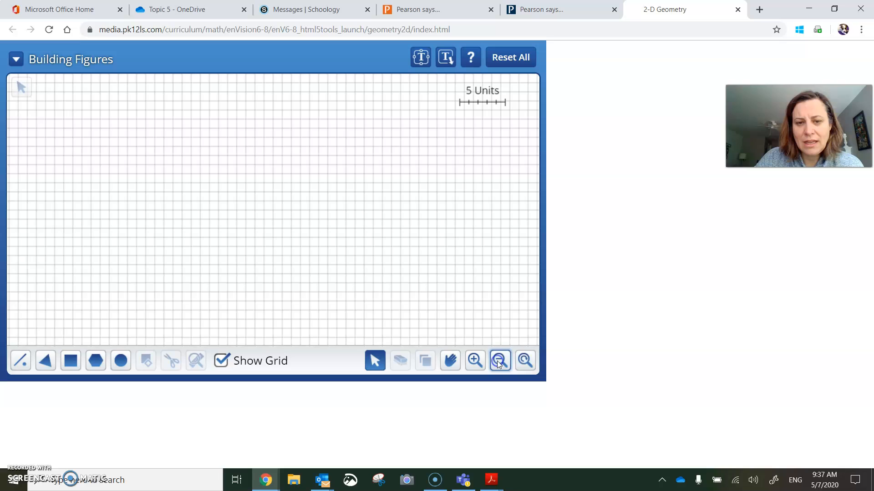
{"action": "left_click", "coordinate": [481, 363]}
{"action": "left_click", "coordinate": [482, 362]}
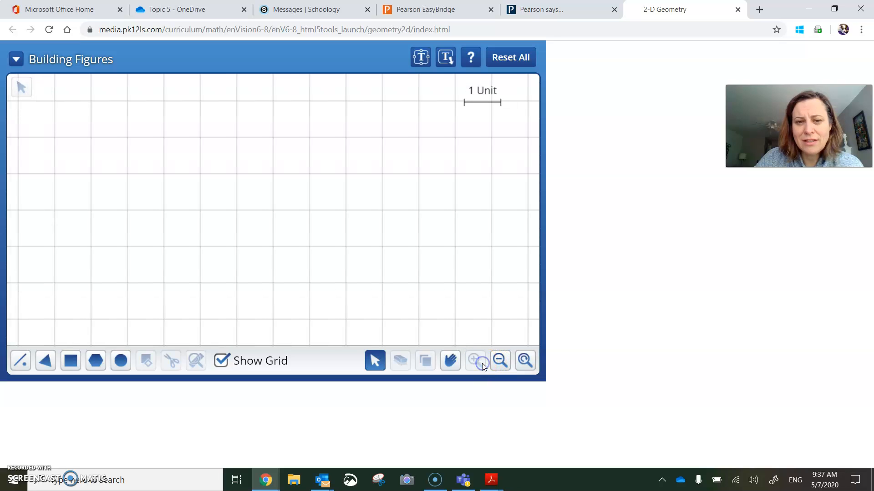
{"action": "left_click", "coordinate": [481, 363]}
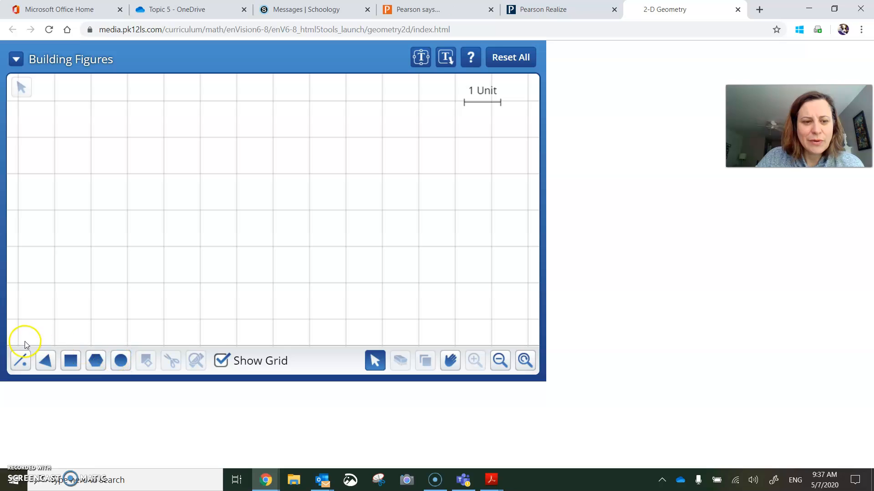
Draw a trial line through two points near the middle of the grid and erase it
{"action": "left_click", "coordinate": [22, 361]}
{"action": "left_click", "coordinate": [19, 369]}
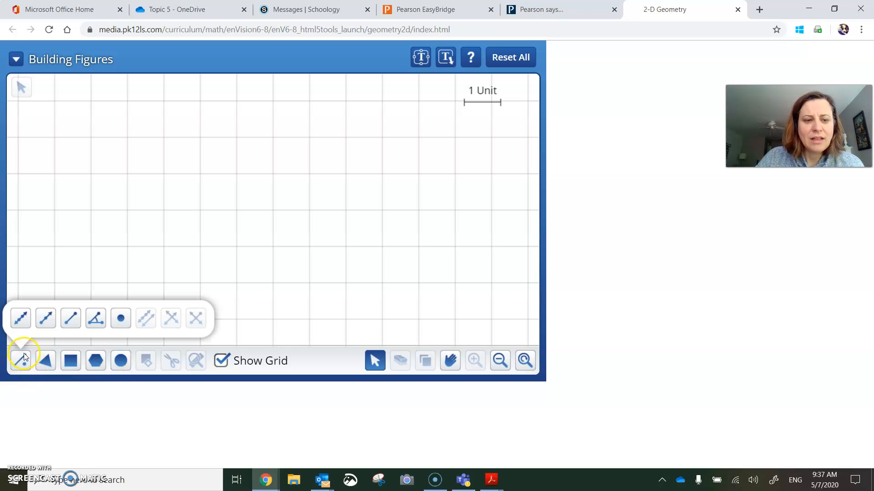
{"action": "left_click", "coordinate": [73, 319]}
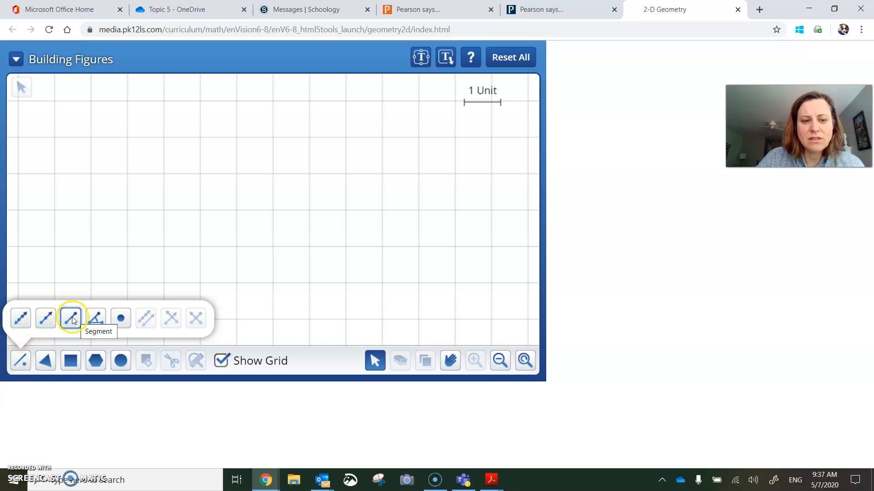
{"action": "left_click", "coordinate": [48, 321]}
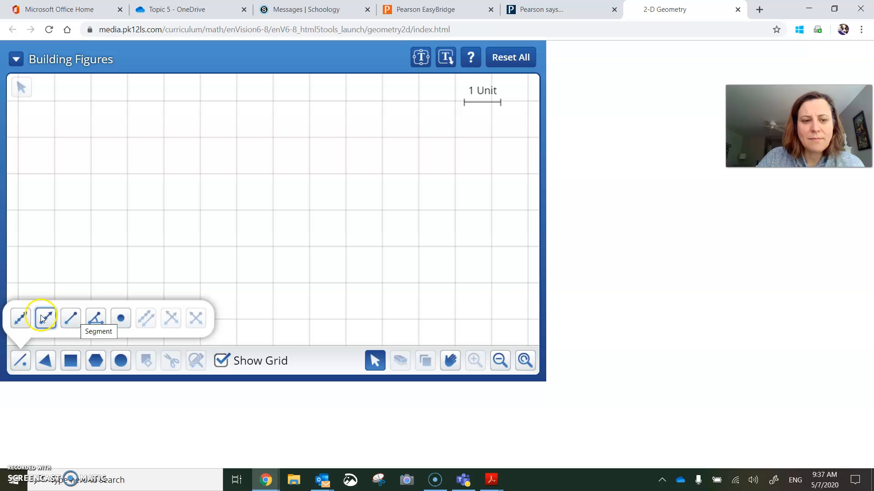
{"action": "left_click", "coordinate": [42, 317]}
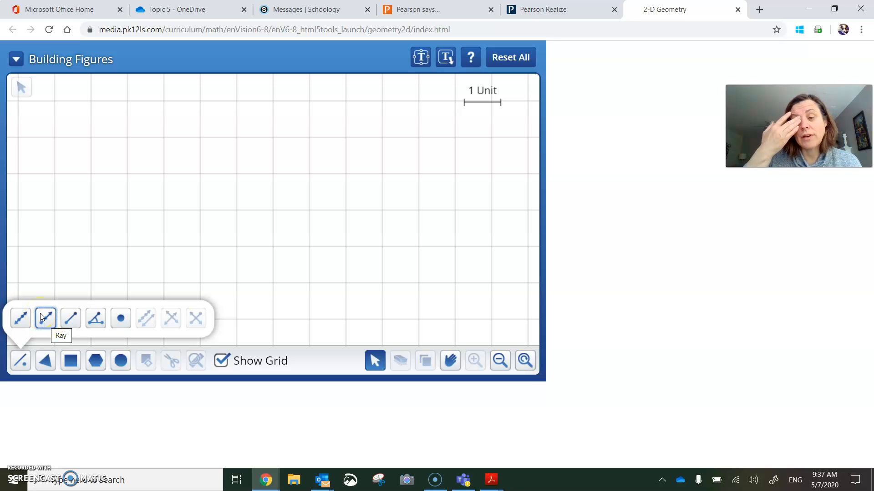
{"action": "left_click", "coordinate": [20, 321]}
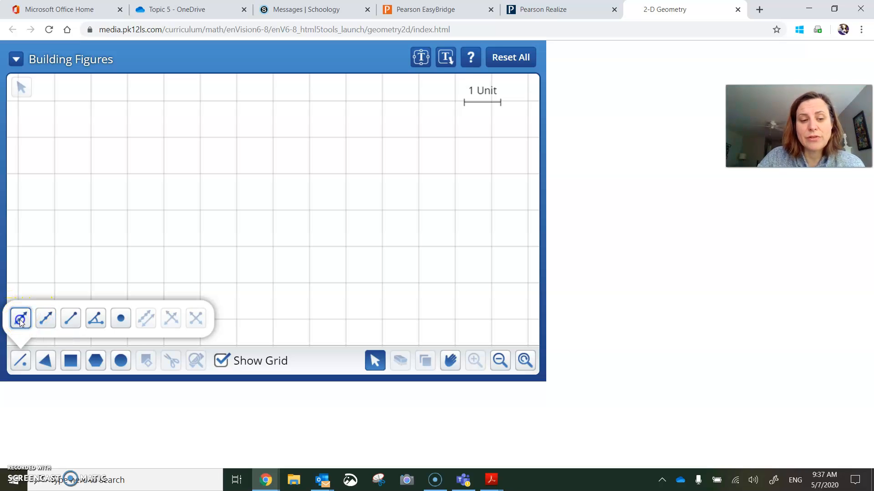
{"action": "left_click", "coordinate": [203, 214]}
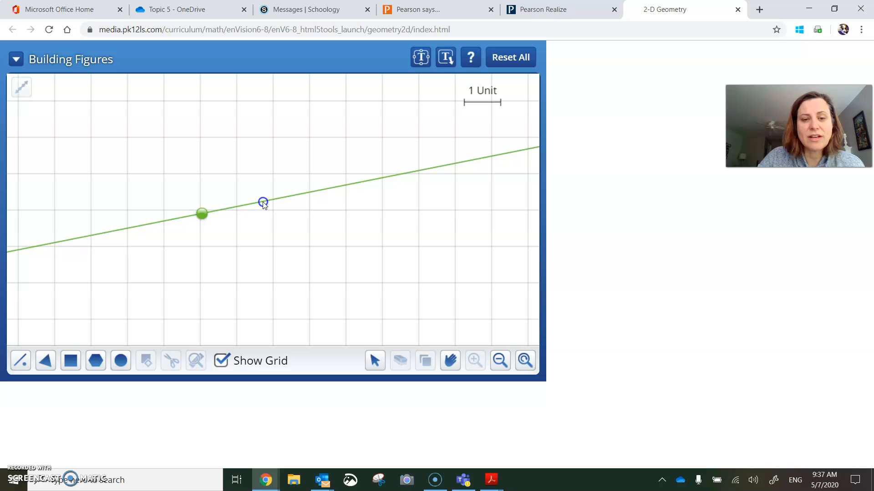
{"action": "left_click", "coordinate": [262, 202]}
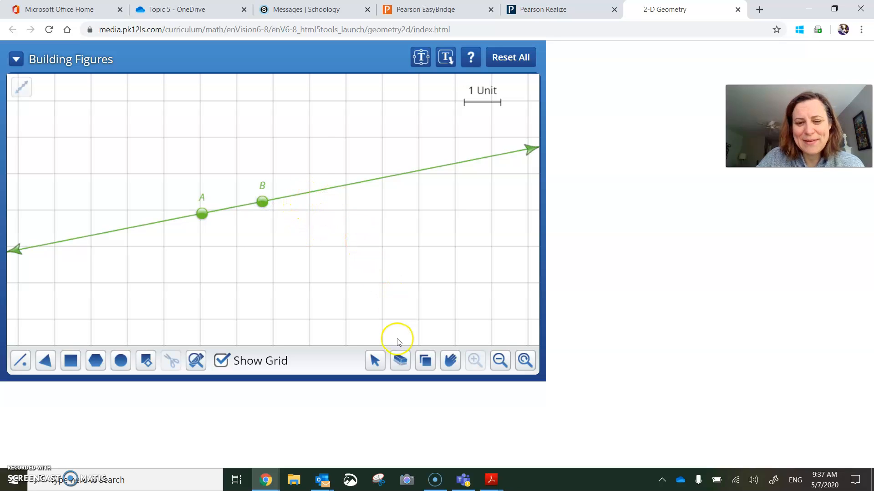
{"action": "left_click", "coordinate": [398, 355]}
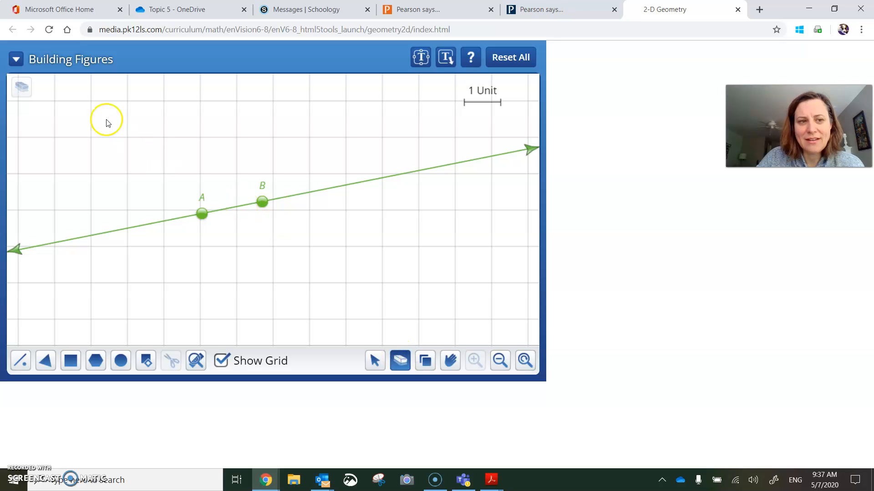
{"action": "left_click", "coordinate": [236, 210]}
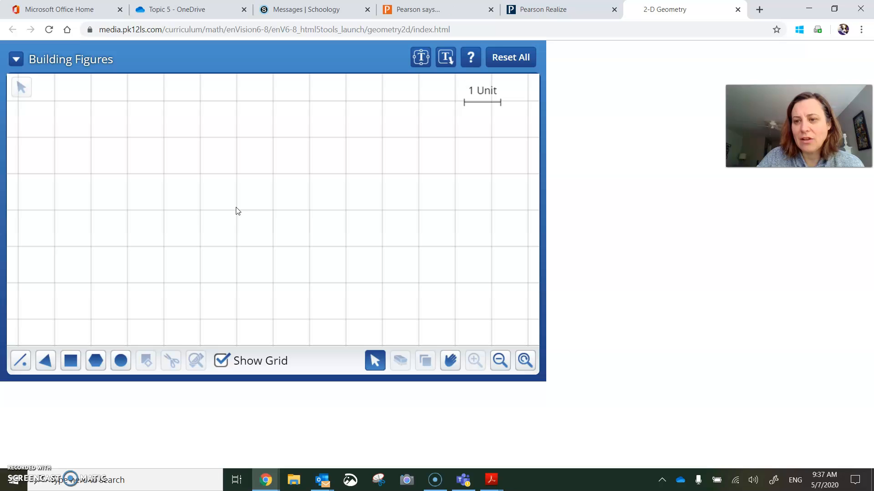
Draw a vertical segment about 4 units long along a grid line in the upper-left part of the grid
{"action": "left_click", "coordinate": [16, 363]}
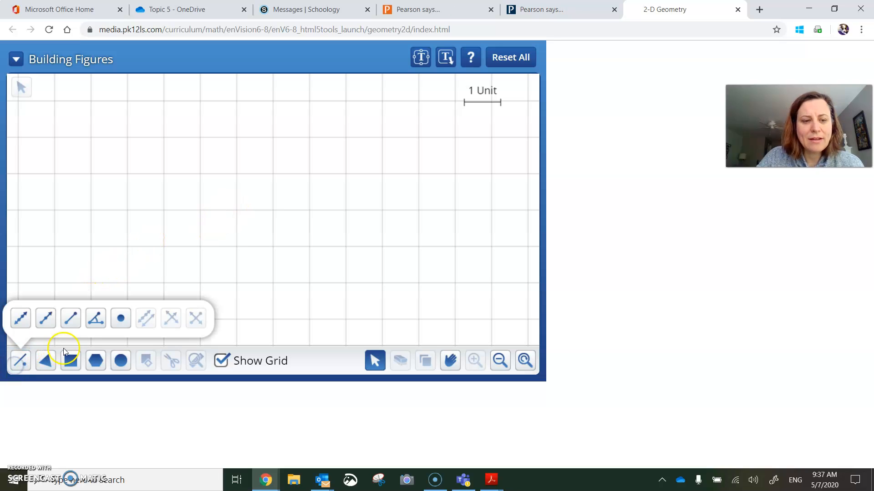
{"action": "left_click", "coordinate": [73, 319]}
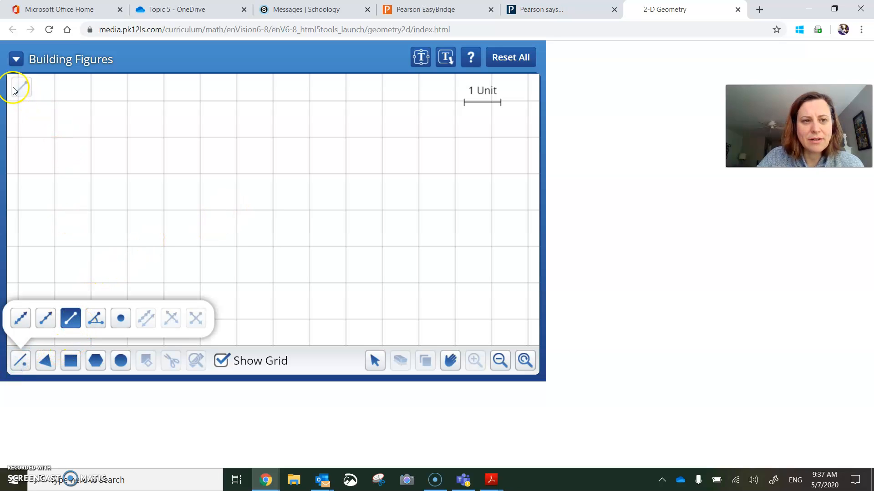
{"action": "left_click", "coordinate": [127, 101]}
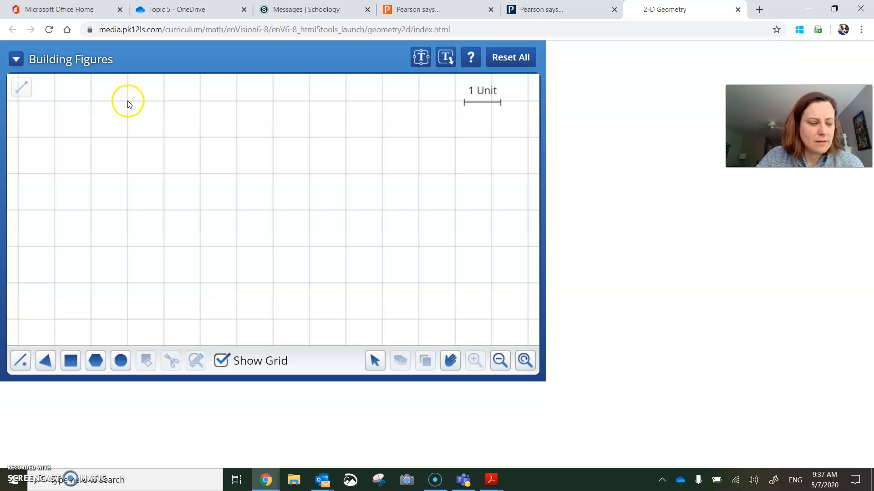
{"action": "left_click", "coordinate": [127, 101]}
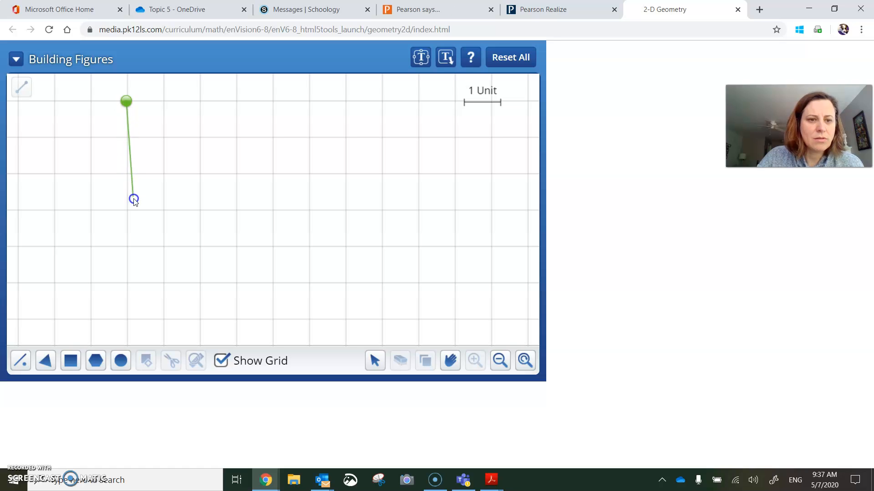
{"action": "left_click", "coordinate": [128, 247]}
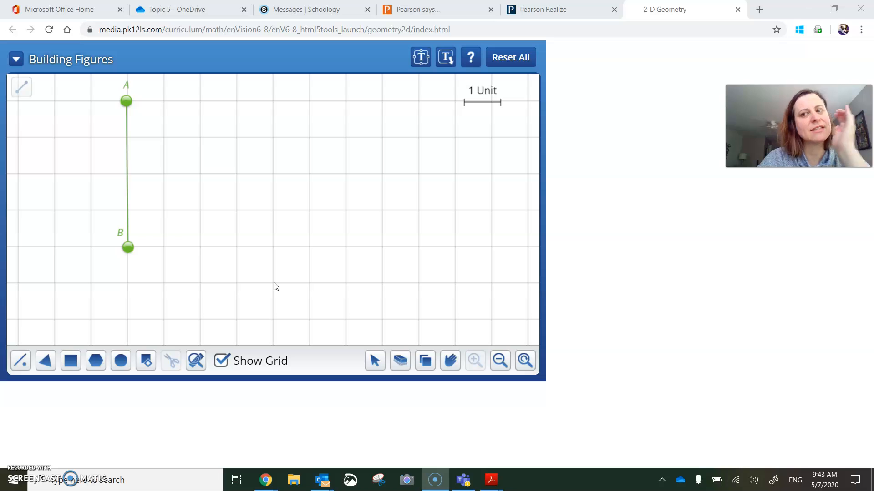
Draw a horizontal segment about 4 units long from the vertical segment's lower endpoint B, making a right-angled corner
{"action": "left_click", "coordinate": [128, 247]}
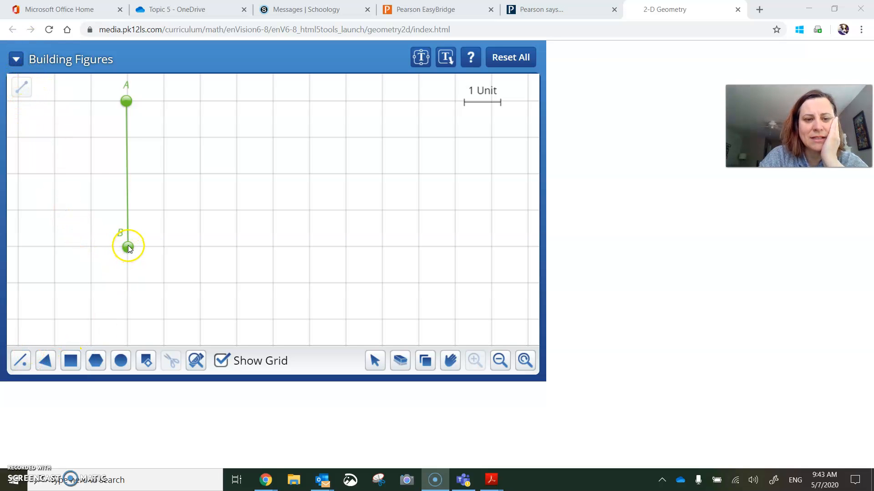
{"action": "left_click_drag", "start_coordinate": [129, 248], "coordinate": [165, 251]}
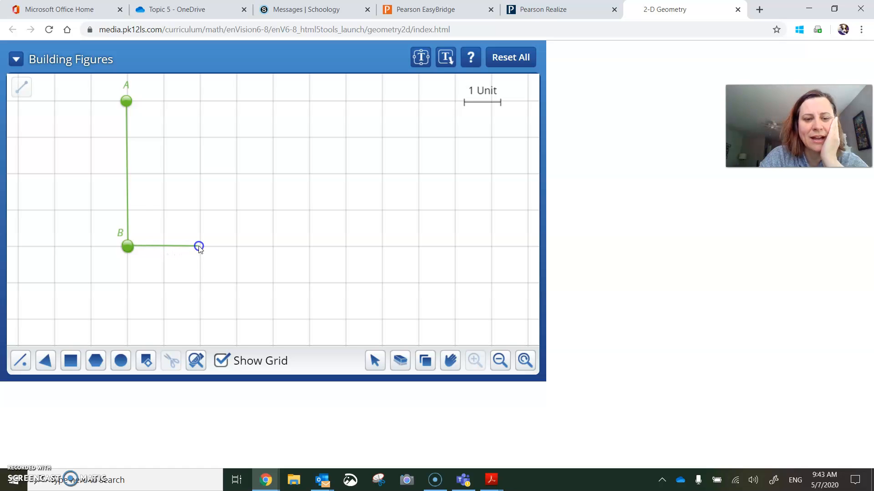
{"action": "left_click_drag", "start_coordinate": [219, 249], "coordinate": [272, 247]}
{"action": "left_click", "coordinate": [358, 274]}
{"action": "left_click", "coordinate": [396, 280]}
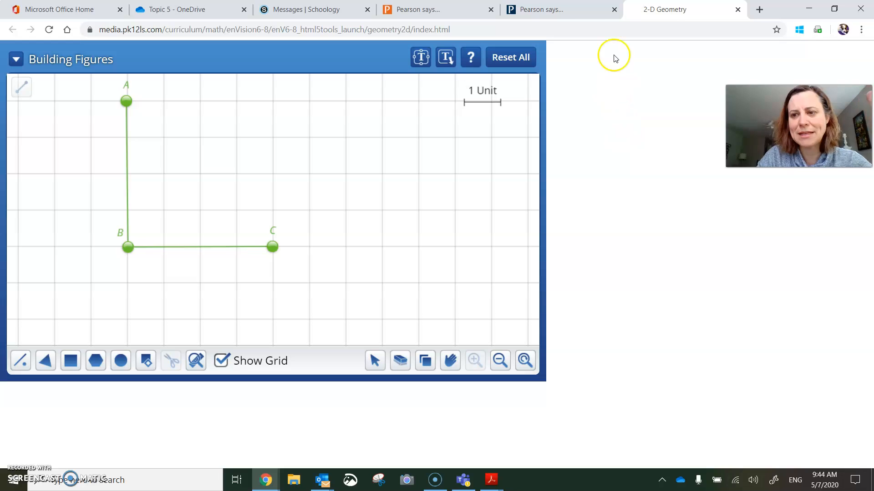
Recheck the required angles in the problem and create a separate 70° angle in the free area beside the two segments
{"action": "left_click", "coordinate": [542, 10]}
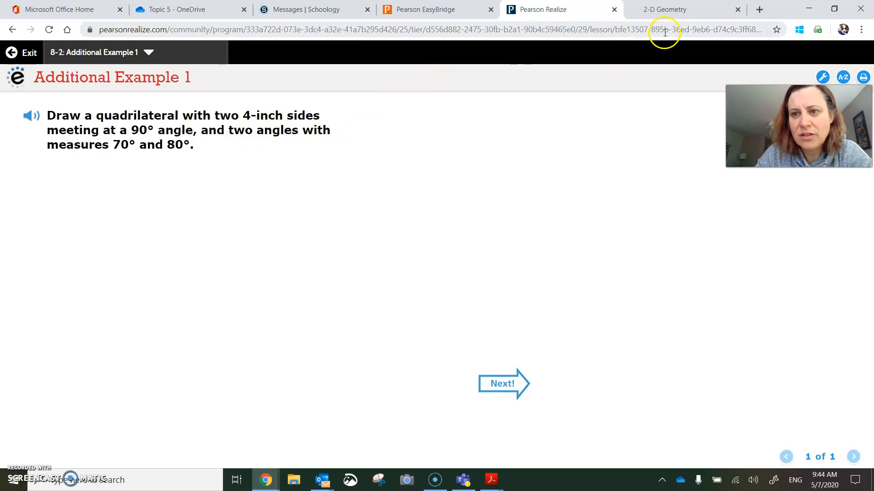
{"action": "left_click", "coordinate": [665, 9]}
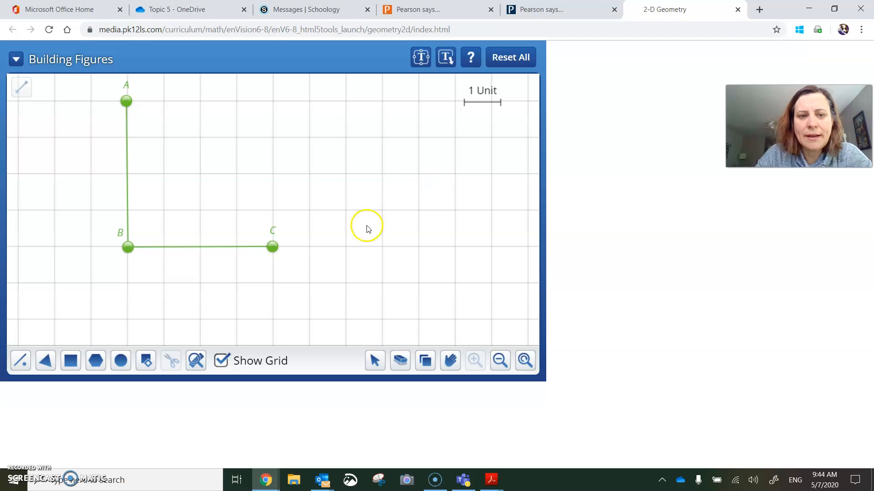
{"action": "left_click", "coordinate": [29, 361]}
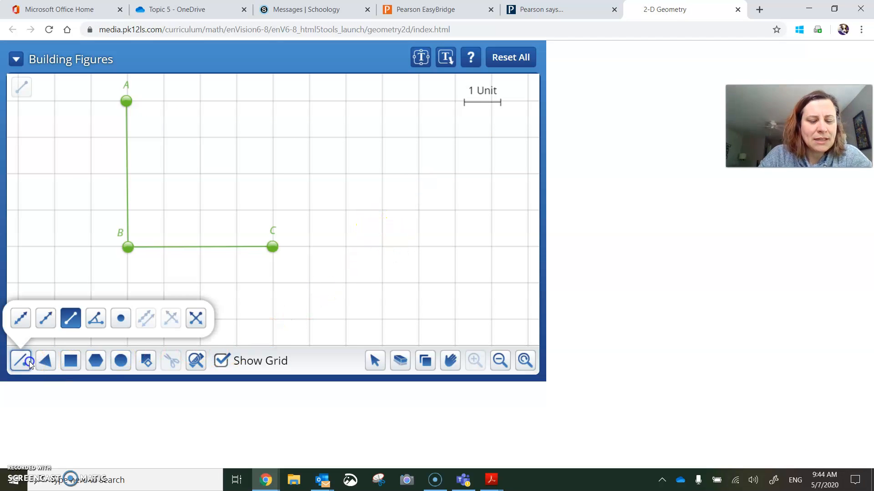
{"action": "left_click", "coordinate": [95, 318]}
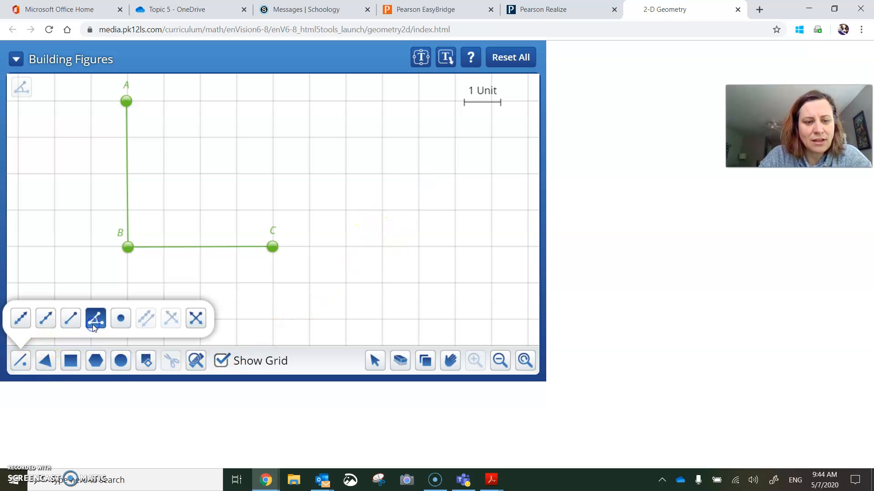
{"action": "left_click", "coordinate": [420, 174]}
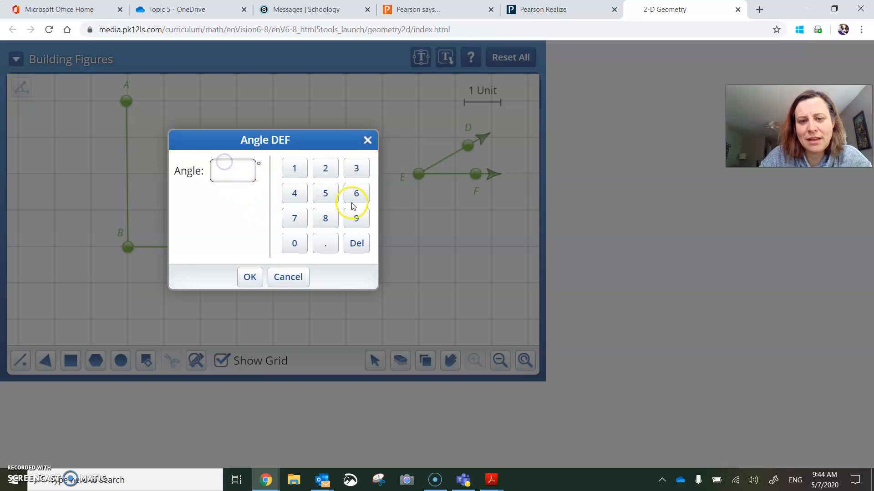
{"action": "left_click", "coordinate": [293, 243]}
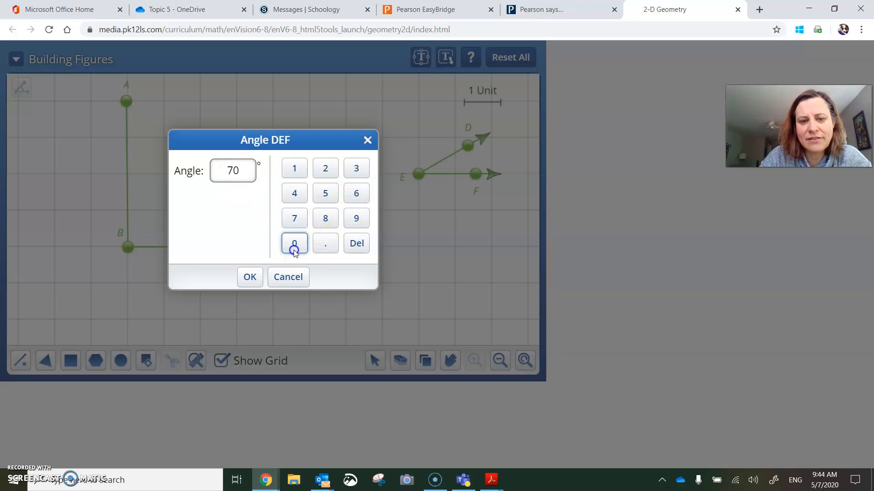
{"action": "left_click", "coordinate": [249, 276]}
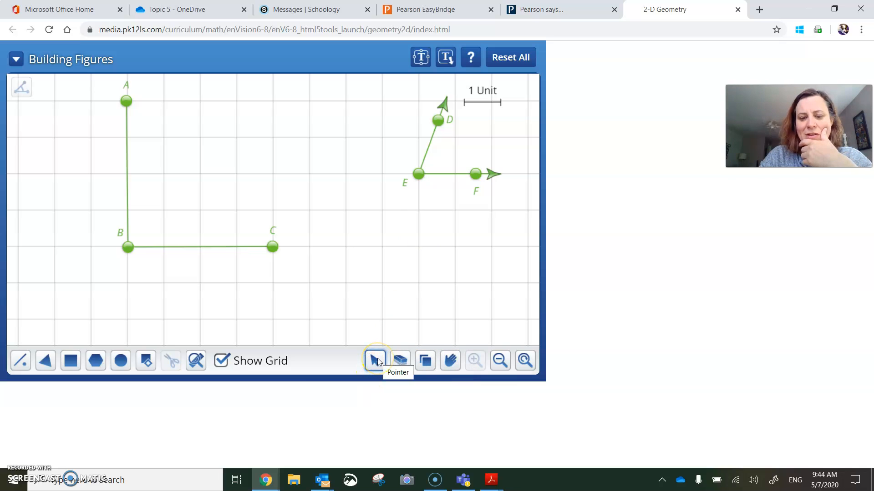
{"action": "left_click", "coordinate": [375, 361]}
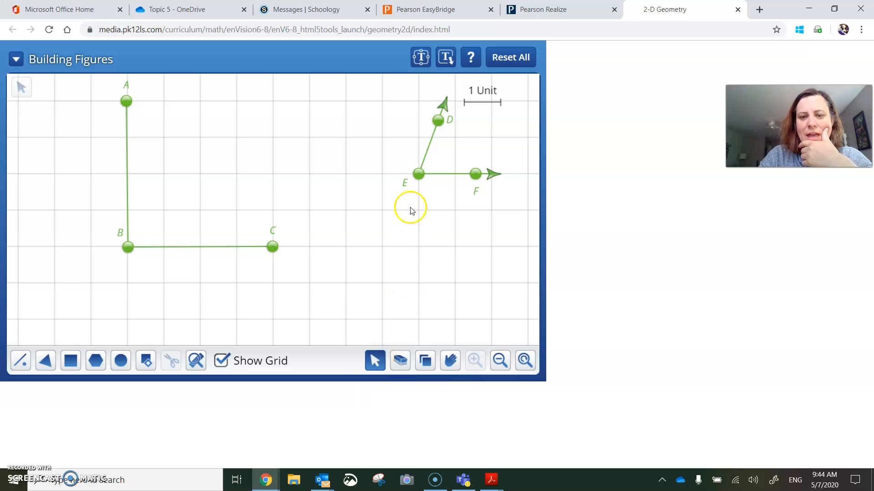
Try repositioning the separate 70° angle and swinging its horizontal ray downward, and erase the whole angle
{"action": "left_click_drag", "start_coordinate": [420, 177], "coordinate": [395, 204]}
{"action": "left_click", "coordinate": [449, 214]}
{"action": "mouse_move", "coordinate": [449, 214]}
{"action": "left_mouse_down"}
{"action": "mouse_move", "coordinate": [449, 206]}
{"action": "mouse_move", "coordinate": [447, 222]}
{"action": "mouse_move", "coordinate": [451, 201]}
{"action": "mouse_move", "coordinate": [447, 217]}
{"action": "left_mouse_up"}
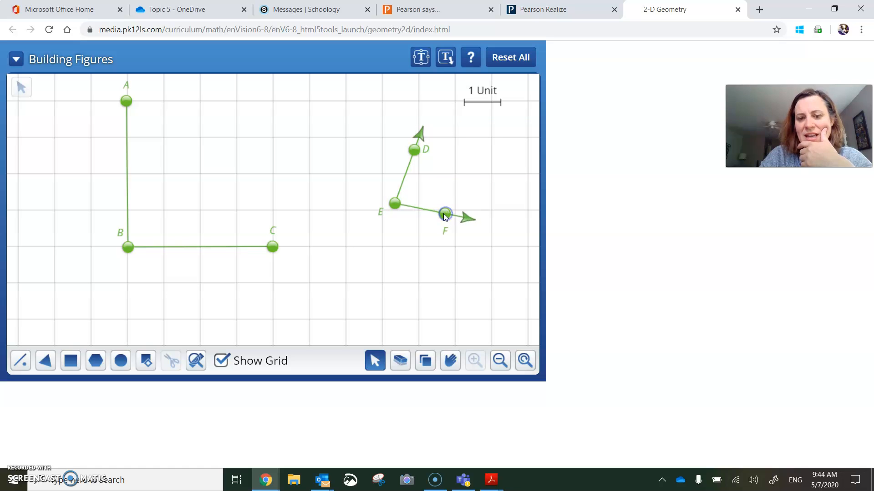
{"action": "left_click", "coordinate": [465, 218]}
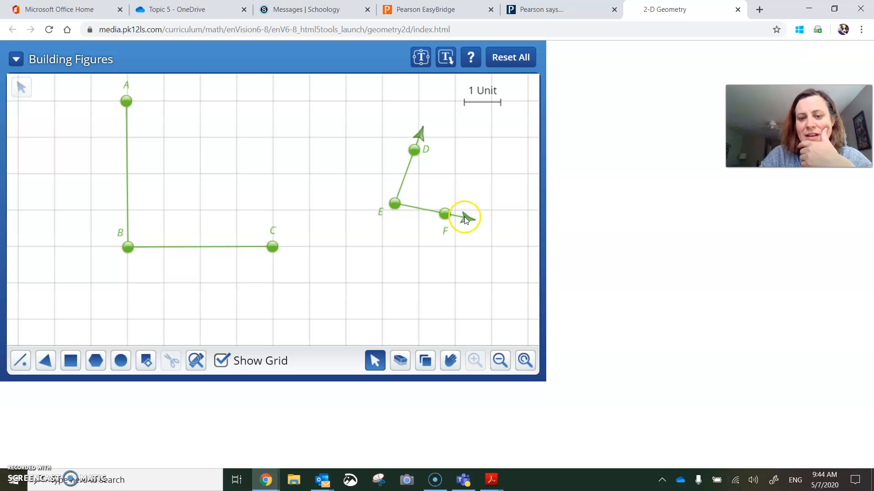
{"action": "left_click", "coordinate": [433, 322]}
{"action": "left_click", "coordinate": [400, 361]}
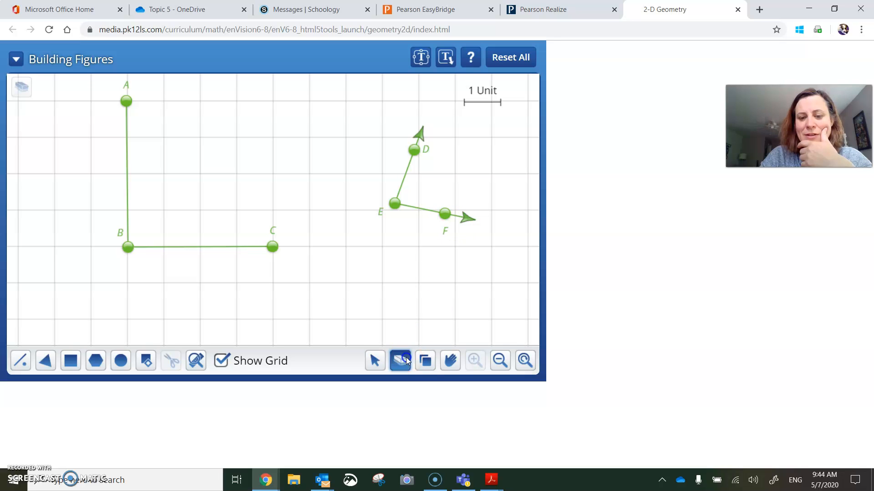
{"action": "left_click", "coordinate": [463, 223]}
Create a new 70° angle in the free upper area of the grid beside the two segments
{"action": "left_click", "coordinate": [22, 360]}
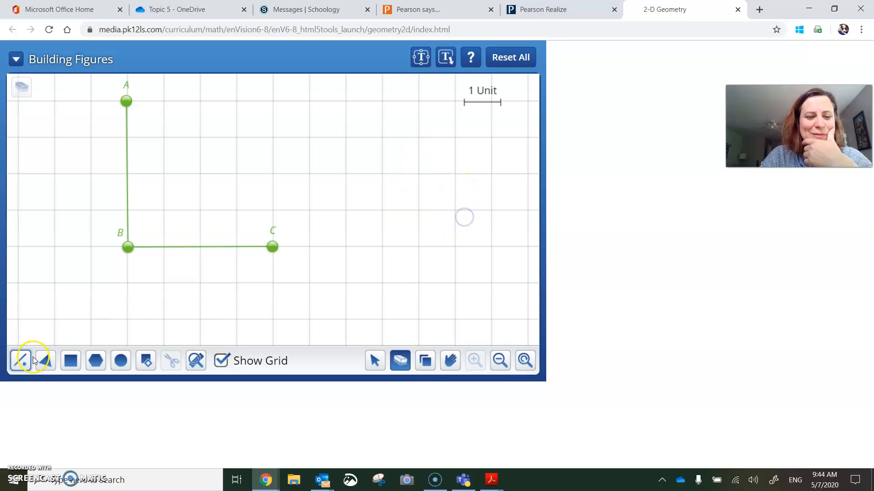
{"action": "left_click", "coordinate": [96, 318]}
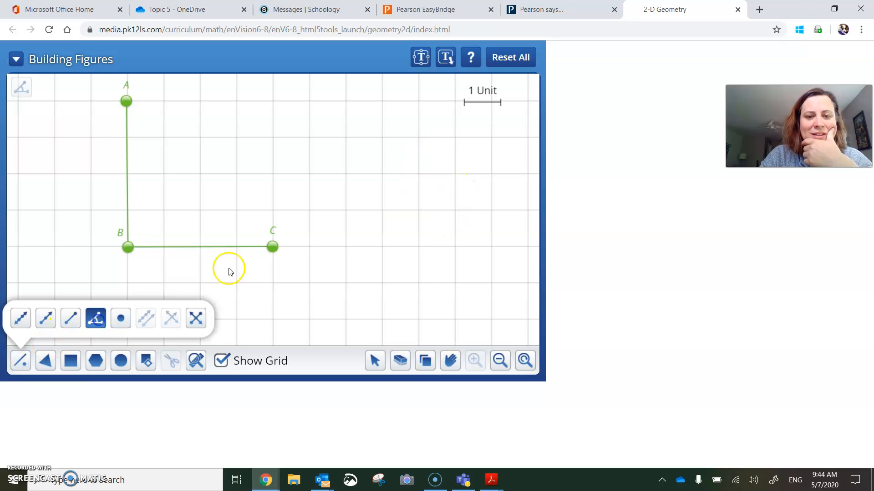
{"action": "left_click", "coordinate": [383, 139]}
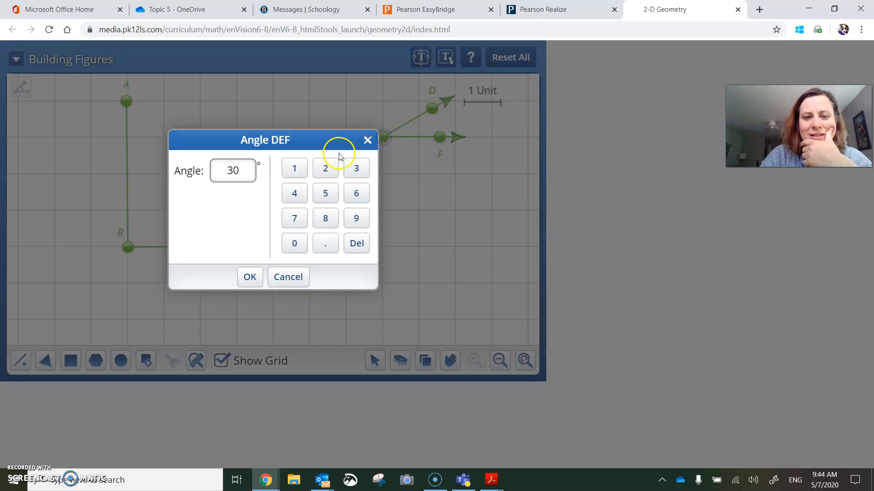
{"action": "left_click", "coordinate": [295, 219]}
{"action": "left_click", "coordinate": [294, 244]}
{"action": "left_click", "coordinate": [246, 278]}
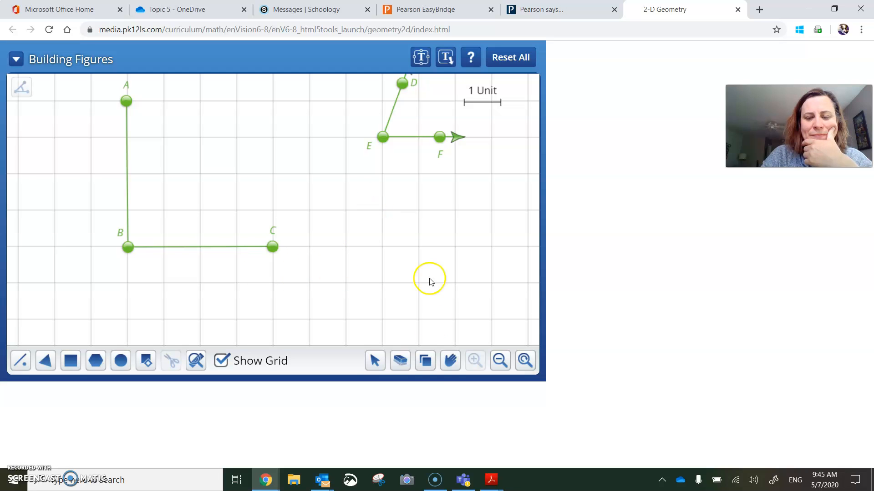
Lengthen the rays of the 70° angle and fit it onto point C with one ray running along segment CB
{"action": "left_click", "coordinate": [375, 361]}
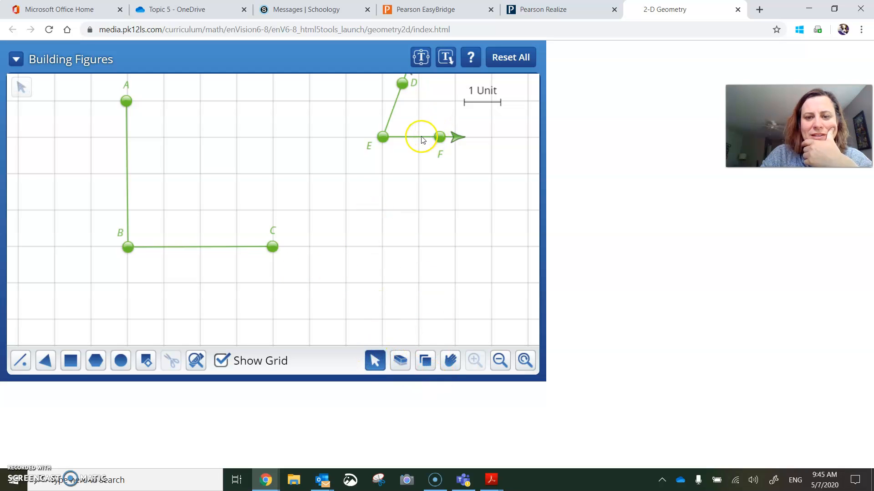
{"action": "left_click_drag", "start_coordinate": [383, 137], "coordinate": [259, 162]}
{"action": "left_click", "coordinate": [321, 182]}
{"action": "left_click", "coordinate": [337, 164]}
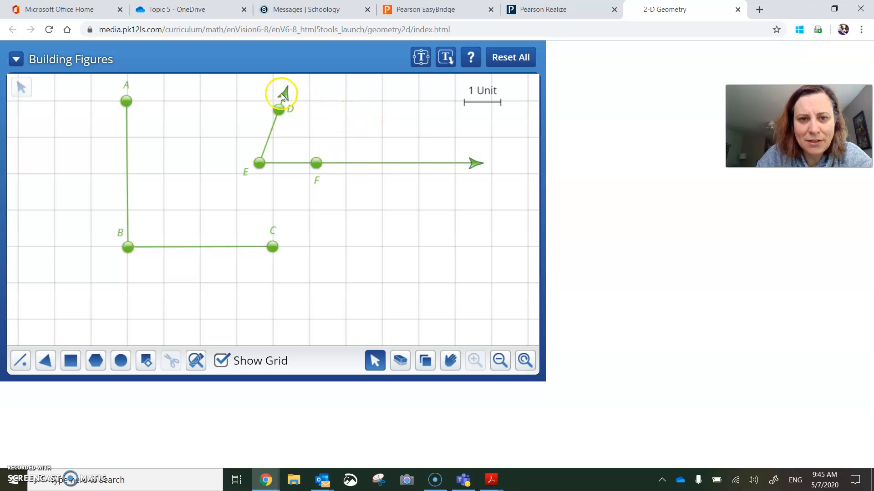
{"action": "left_click_drag", "start_coordinate": [283, 93], "coordinate": [304, 58]}
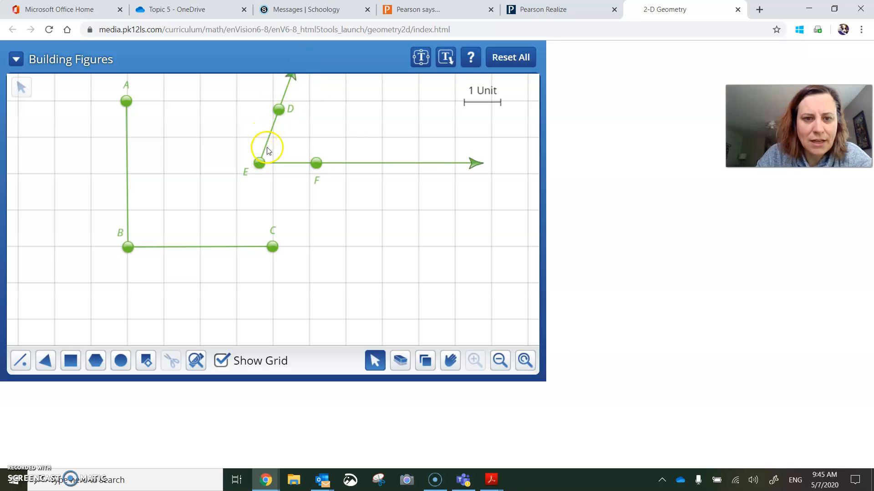
{"action": "left_click_drag", "start_coordinate": [260, 163], "coordinate": [272, 246]}
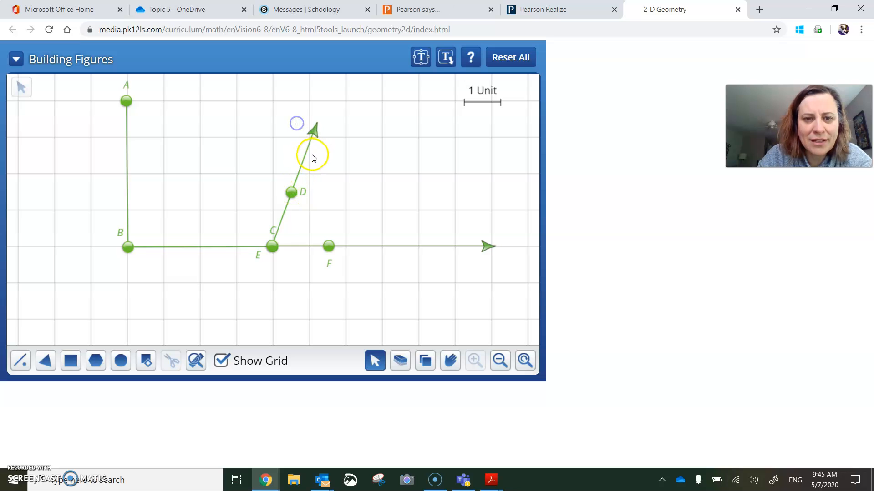
{"action": "left_click_drag", "start_coordinate": [306, 155], "coordinate": [177, 247]}
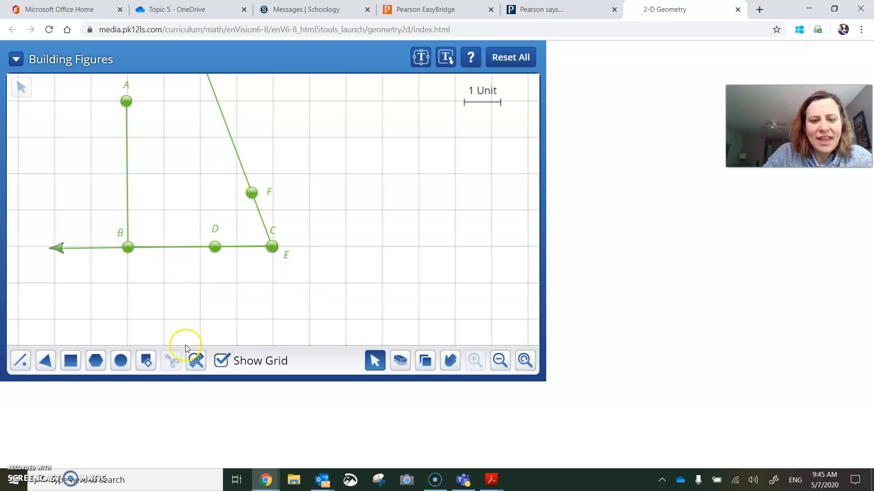
Create an 80° angle in the free area beside the figure, cancelling any extra angle
{"action": "left_click", "coordinate": [17, 366]}
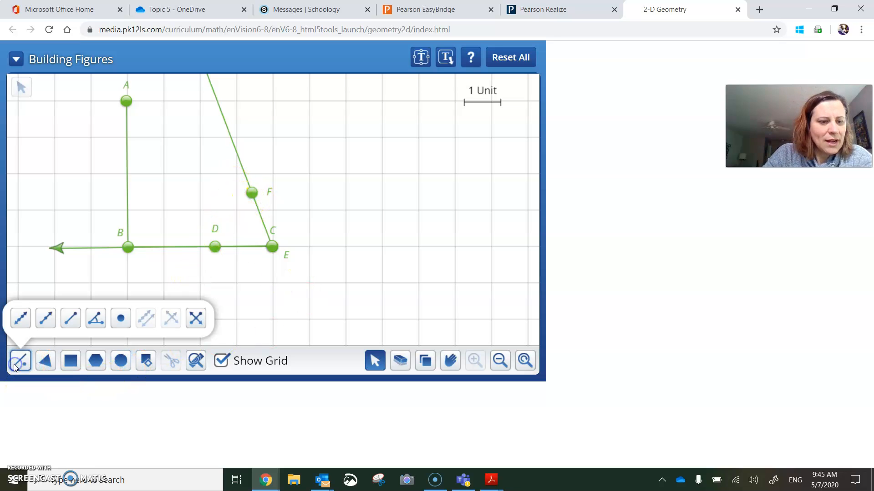
{"action": "left_click", "coordinate": [96, 318]}
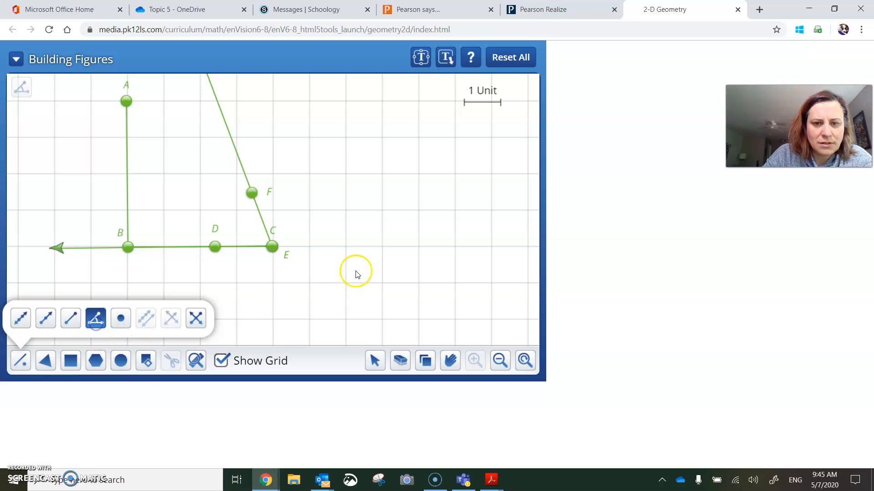
{"action": "left_click", "coordinate": [384, 246]}
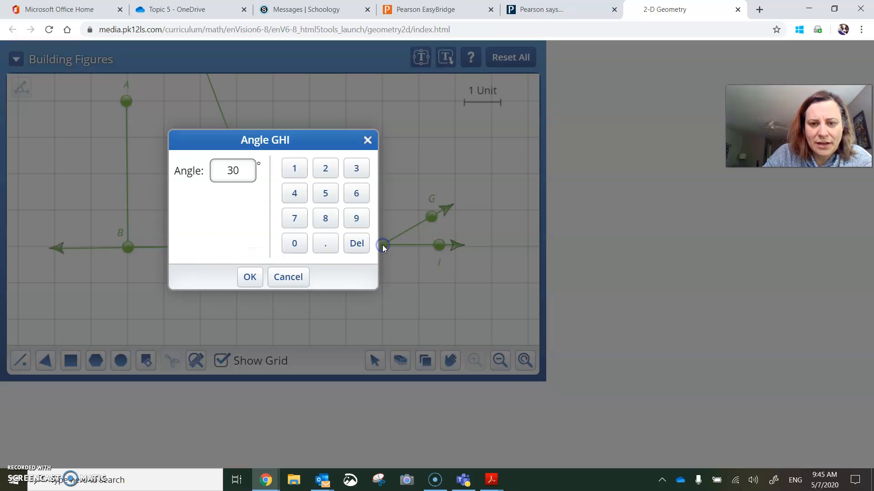
{"action": "left_click", "coordinate": [355, 243]}
{"action": "left_click", "coordinate": [326, 218]}
{"action": "left_click", "coordinate": [294, 243]}
{"action": "left_click", "coordinate": [250, 276]}
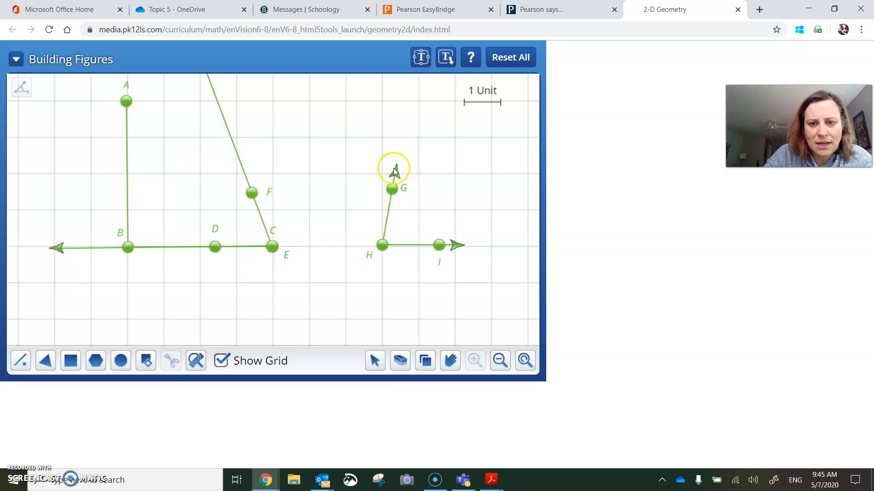
{"action": "left_click", "coordinate": [412, 126]}
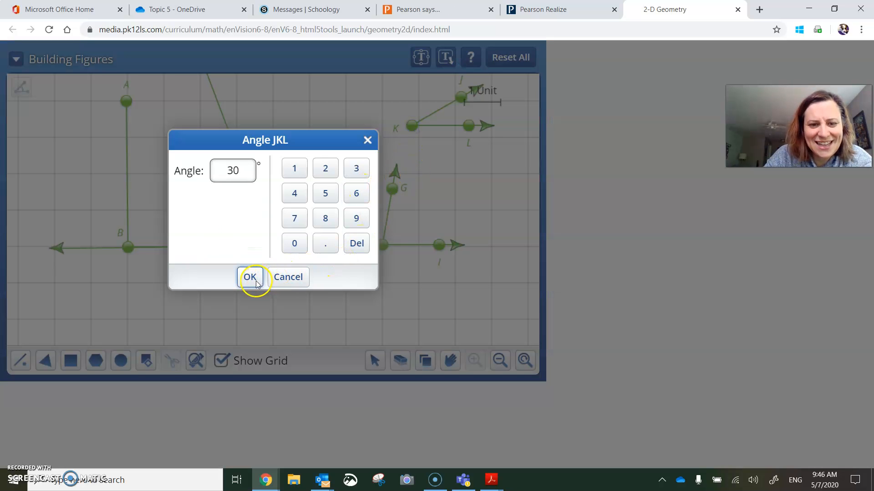
{"action": "left_click", "coordinate": [287, 277]}
Lengthen both rays of the 80° angle and move it over the figure, between side AB and the slanted ray
{"action": "left_click", "coordinate": [376, 363]}
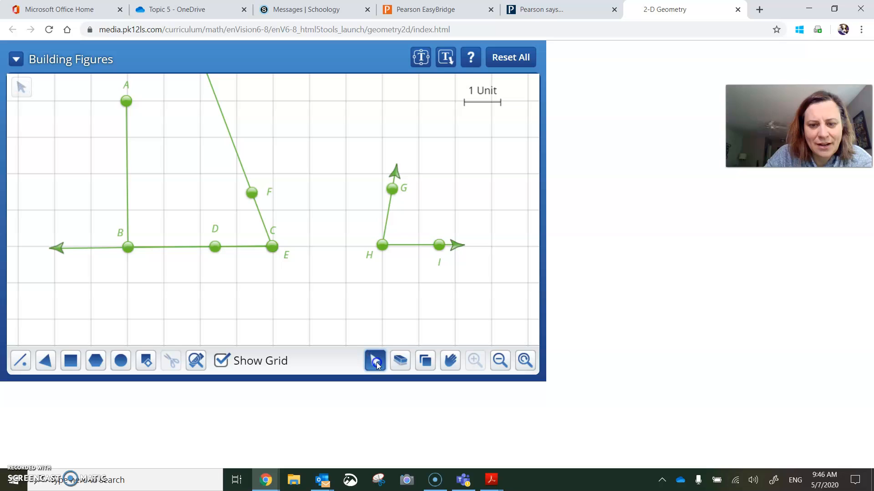
{"action": "left_click_drag", "start_coordinate": [395, 173], "coordinate": [404, 121]}
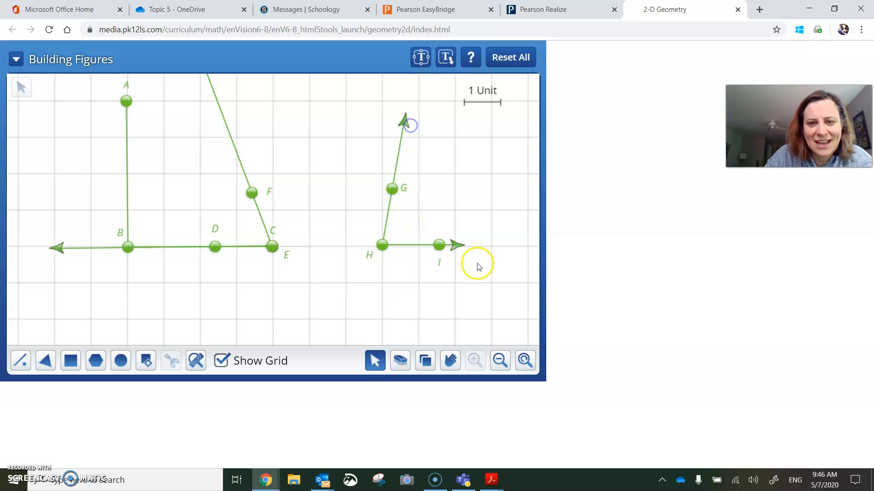
{"action": "left_click_drag", "start_coordinate": [457, 246], "coordinate": [507, 245]}
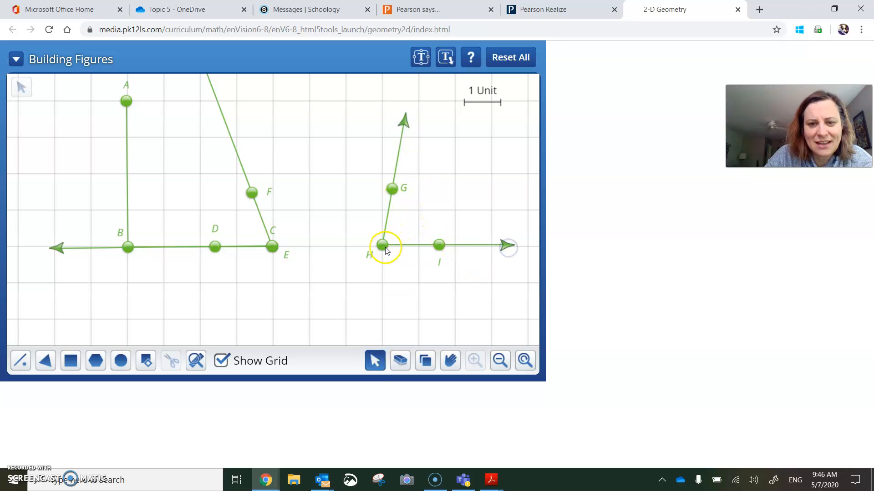
{"action": "left_click_drag", "start_coordinate": [382, 250], "coordinate": [202, 160]}
{"action": "left_click", "coordinate": [411, 220]}
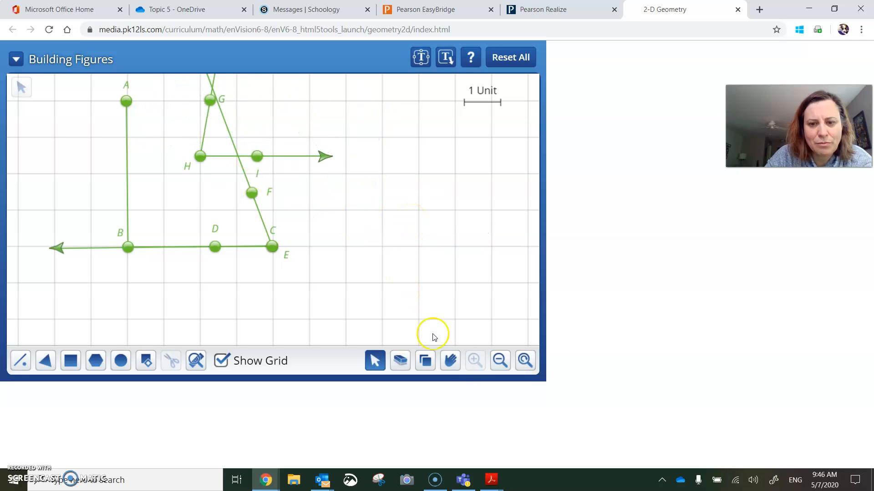
Fit the 80° angle onto point A with one ray down side AB, and extend the two crossing rays well past their intersection
{"action": "left_click", "coordinate": [452, 361]}
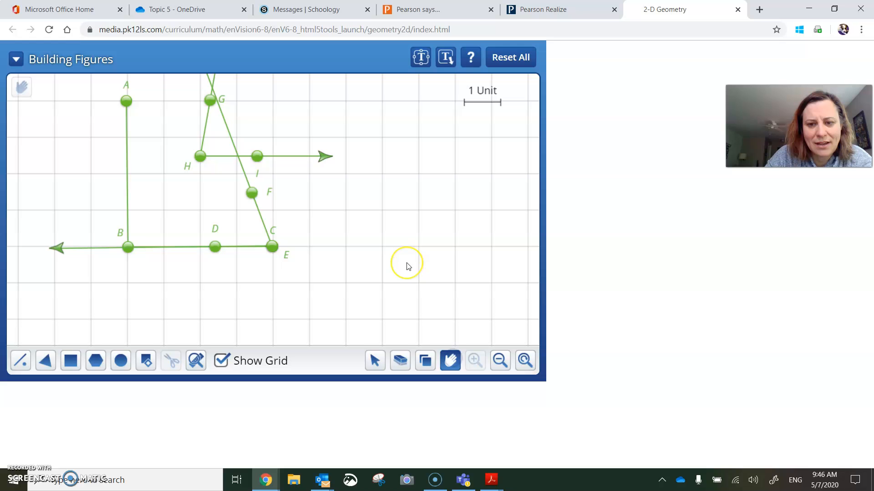
{"action": "left_click_drag", "start_coordinate": [395, 258], "coordinate": [308, 310]}
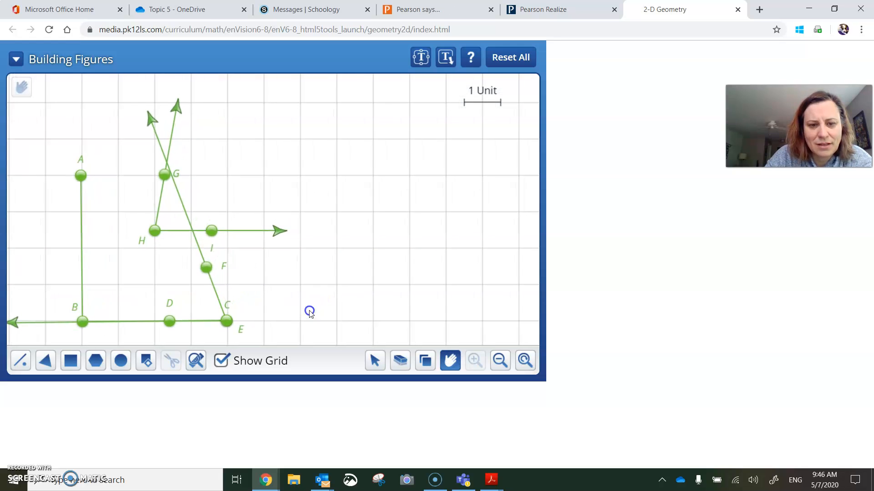
{"action": "left_click", "coordinate": [375, 360]}
{"action": "left_click_drag", "start_coordinate": [154, 230], "coordinate": [82, 174]}
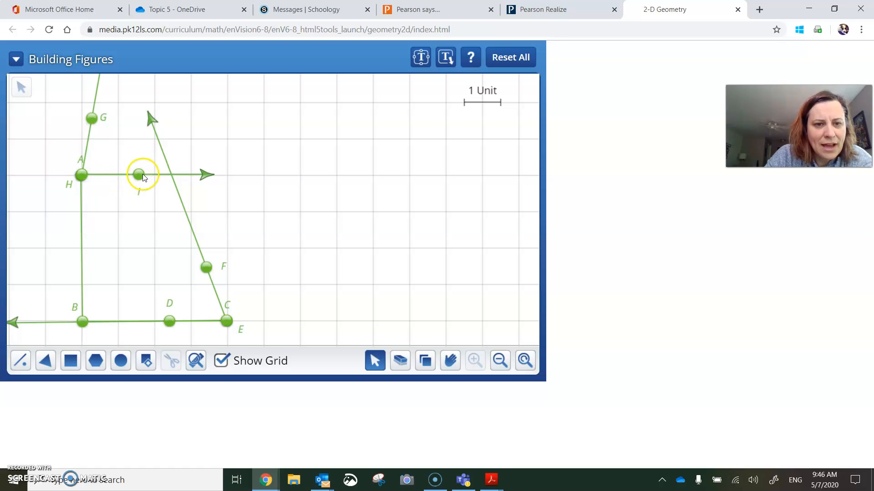
{"action": "left_click_drag", "start_coordinate": [117, 177], "coordinate": [84, 216]}
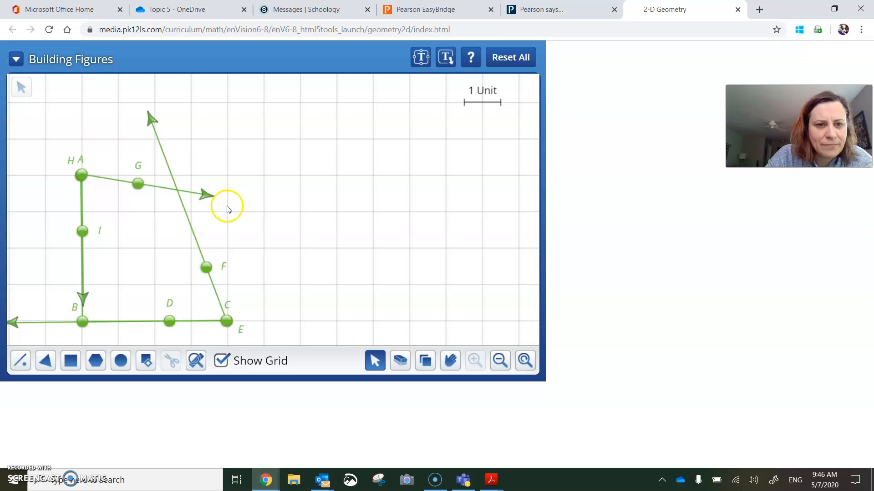
{"action": "left_click_drag", "start_coordinate": [211, 196], "coordinate": [271, 204]}
{"action": "left_click_drag", "start_coordinate": [164, 149], "coordinate": [146, 90]}
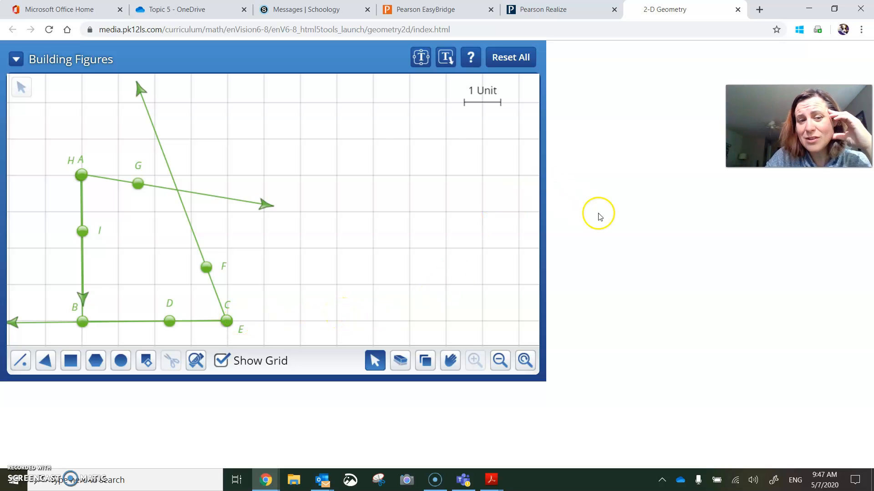
Switch to the Pearson Realize example and go through its worked construction steps up to the finished quadrilateral
{"action": "left_click", "coordinate": [568, 11]}
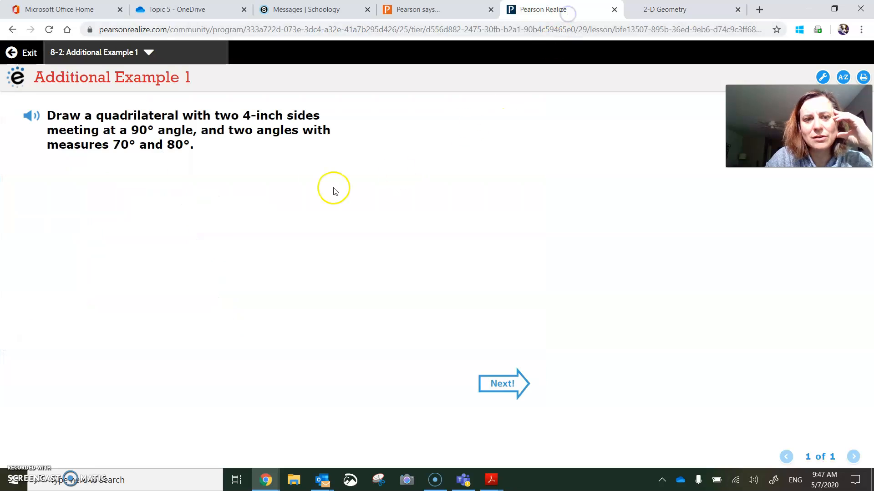
{"action": "left_click", "coordinate": [511, 385]}
{"action": "left_click", "coordinate": [513, 386]}
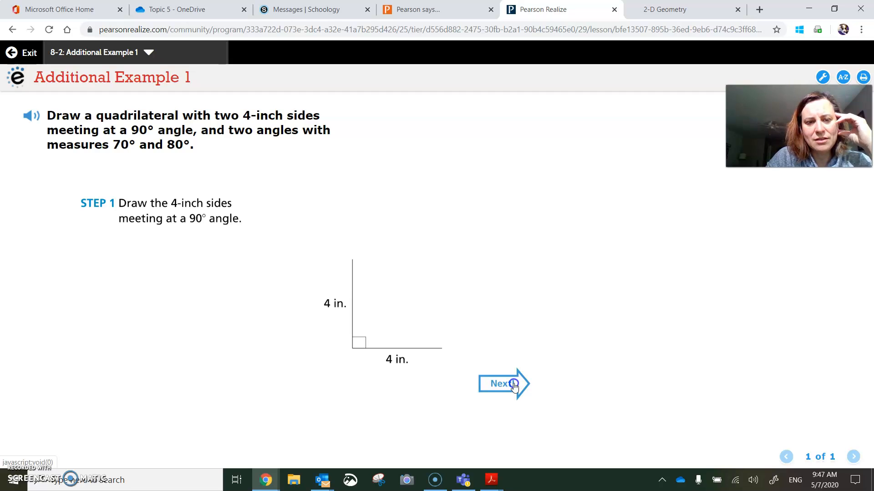
{"action": "left_click", "coordinate": [513, 386]}
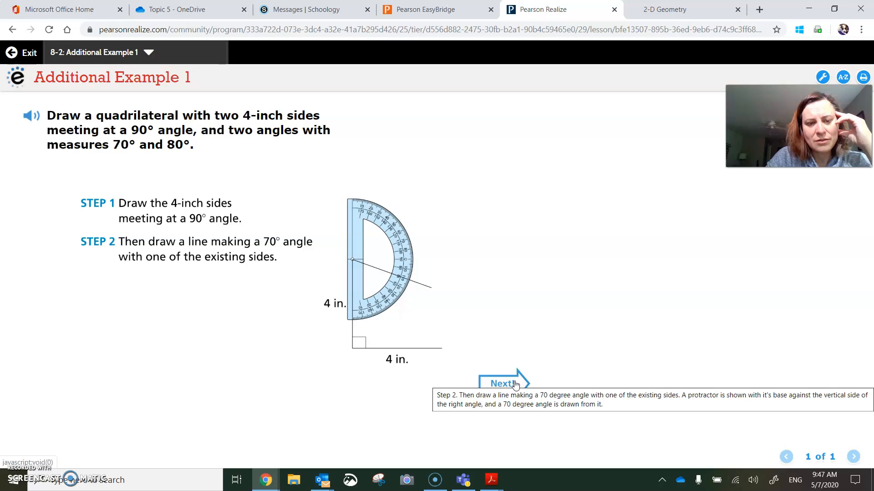
{"action": "left_click", "coordinate": [515, 385]}
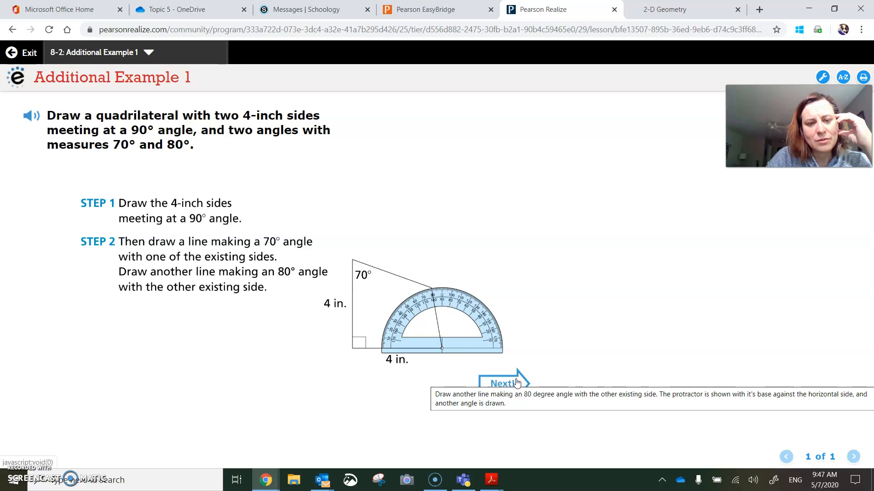
{"action": "left_click", "coordinate": [517, 384]}
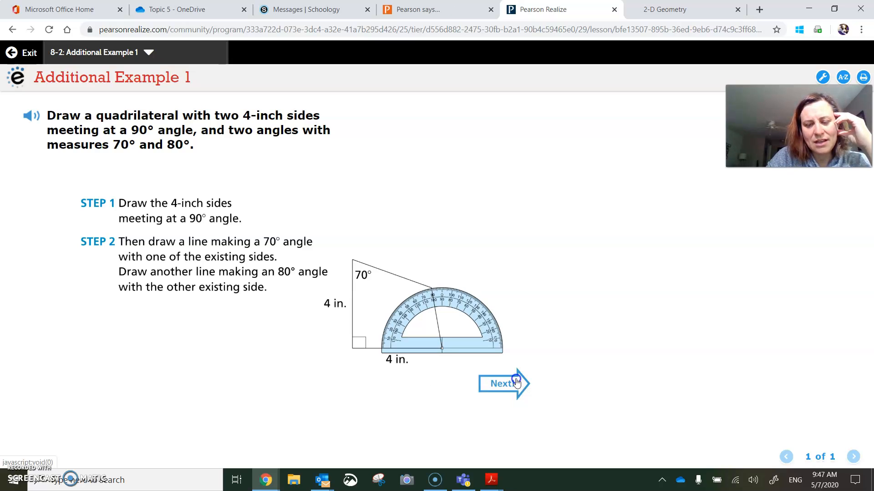
{"action": "left_click", "coordinate": [501, 386]}
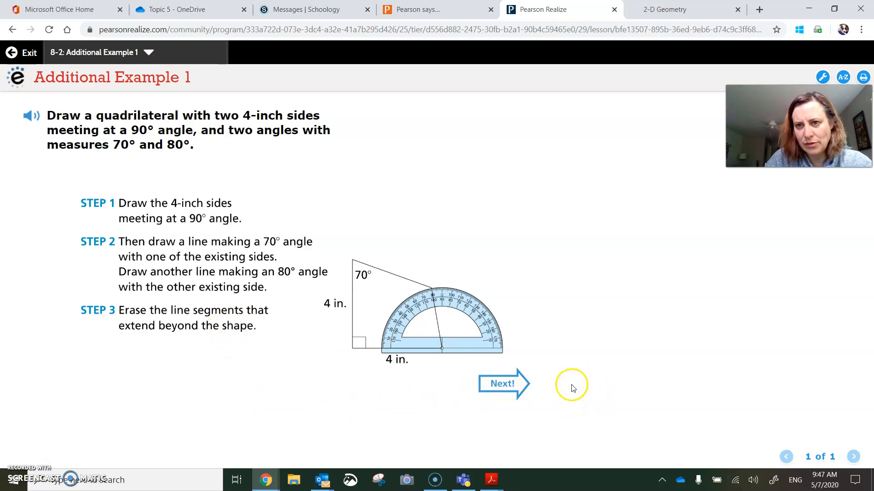
{"action": "left_click", "coordinate": [498, 384]}
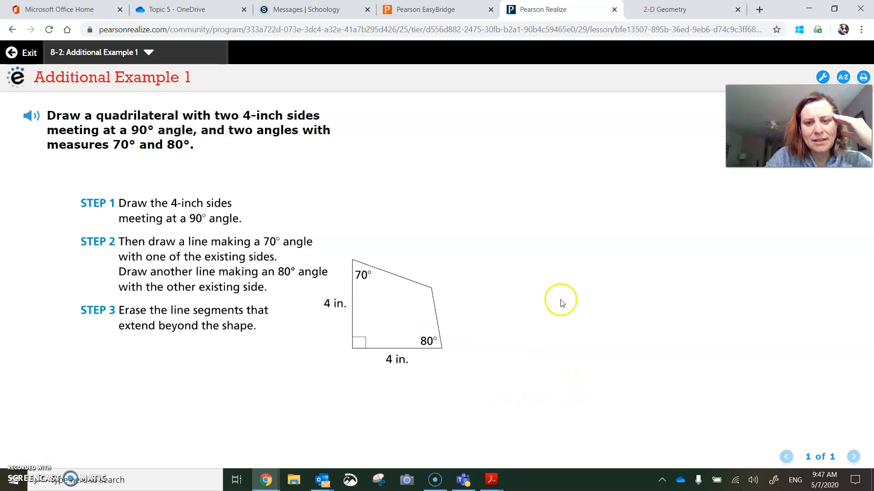
Return to the 2-D Geometry tool and shorten the crossing rays to their intersection and the base ray to point B
{"action": "left_click", "coordinate": [681, 11]}
{"action": "left_click_drag", "start_coordinate": [266, 207], "coordinate": [182, 190]}
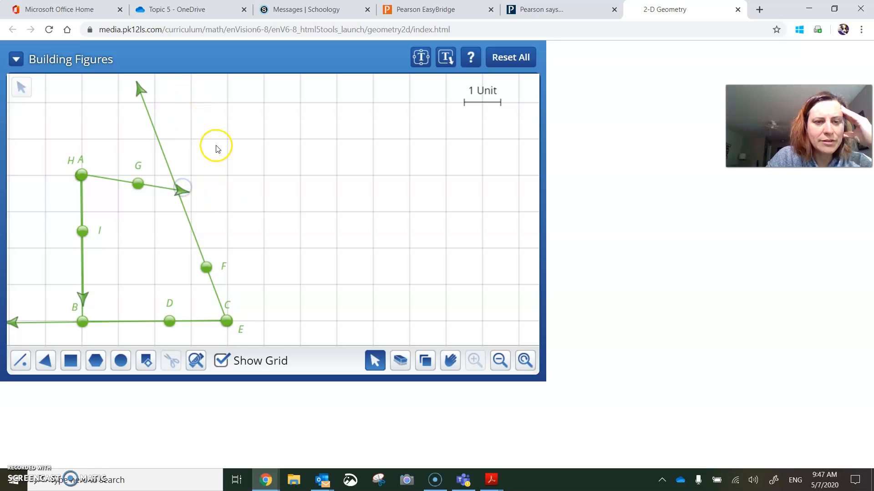
{"action": "left_click_drag", "start_coordinate": [144, 104], "coordinate": [172, 189]}
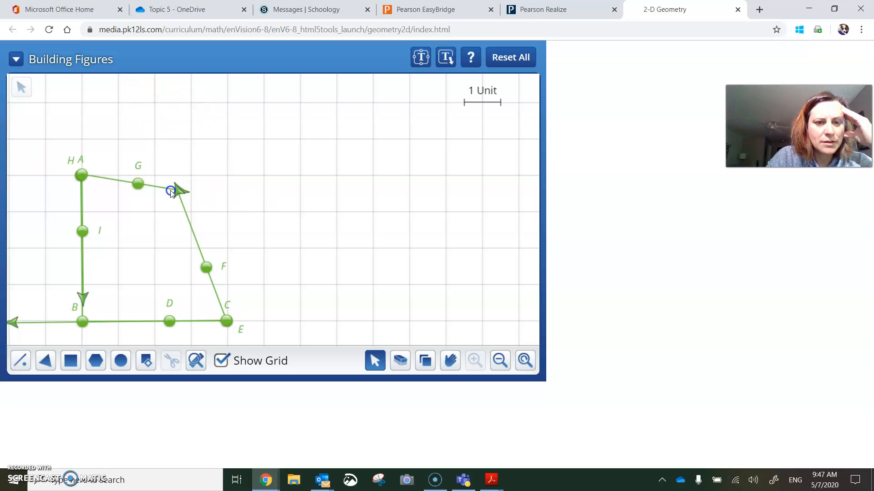
{"action": "left_click_drag", "start_coordinate": [10, 322], "coordinate": [80, 321]}
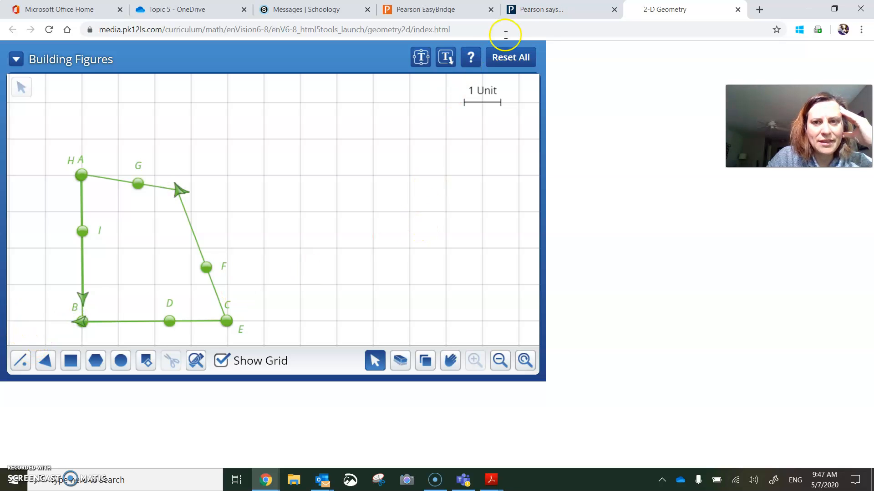
Compare the drawn quadrilateral with the finished figure in the Pearson Realize example
{"action": "left_click", "coordinate": [553, 14]}
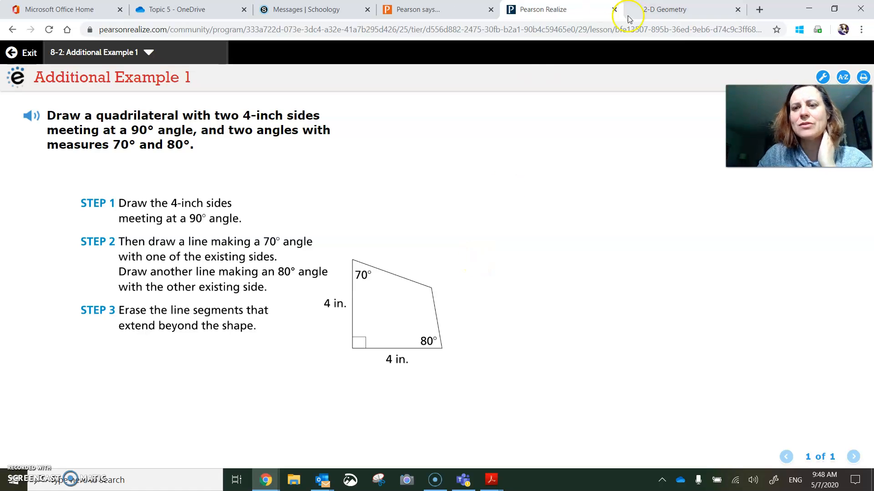
{"action": "left_click", "coordinate": [663, 9]}
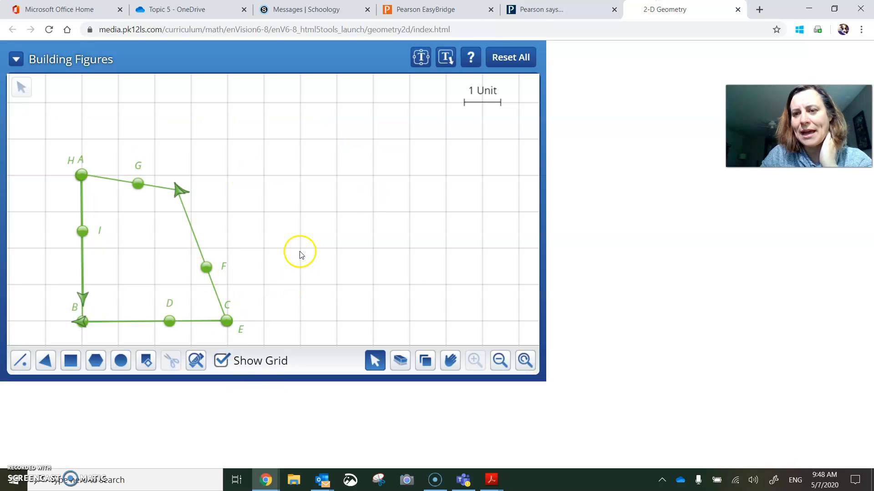
{"action": "left_click", "coordinate": [560, 10]}
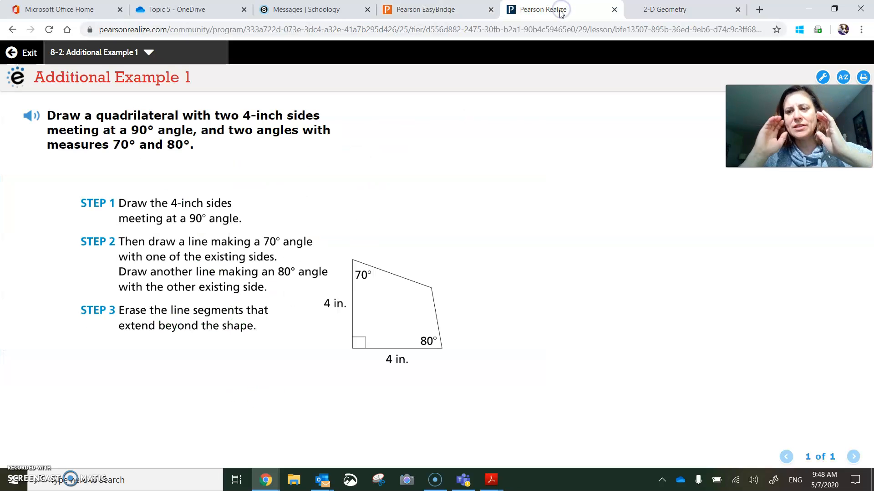